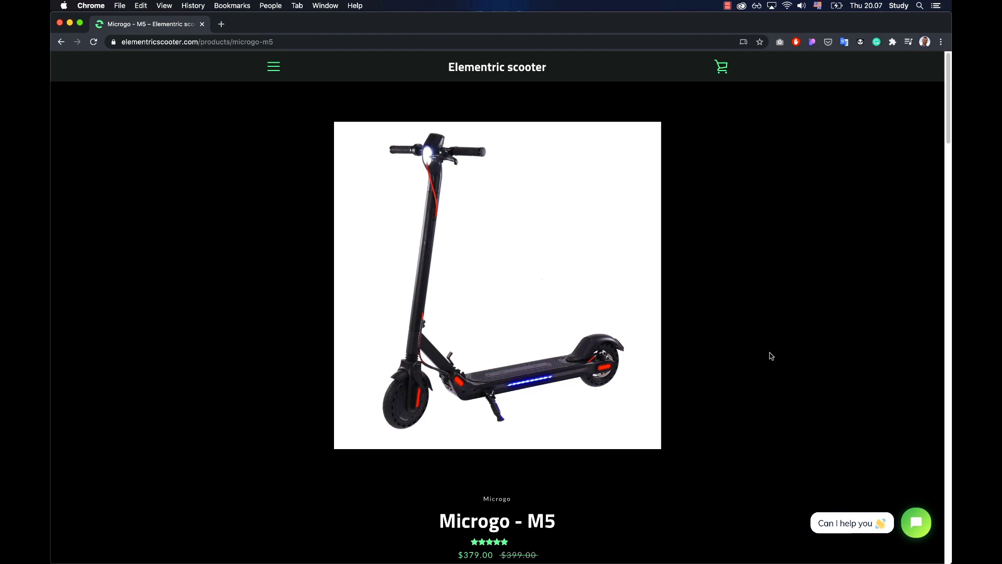
Review the Microgo - M5 product page from the main photo through features and specifications to the image gallery
scroll(772, 356, down, 5)
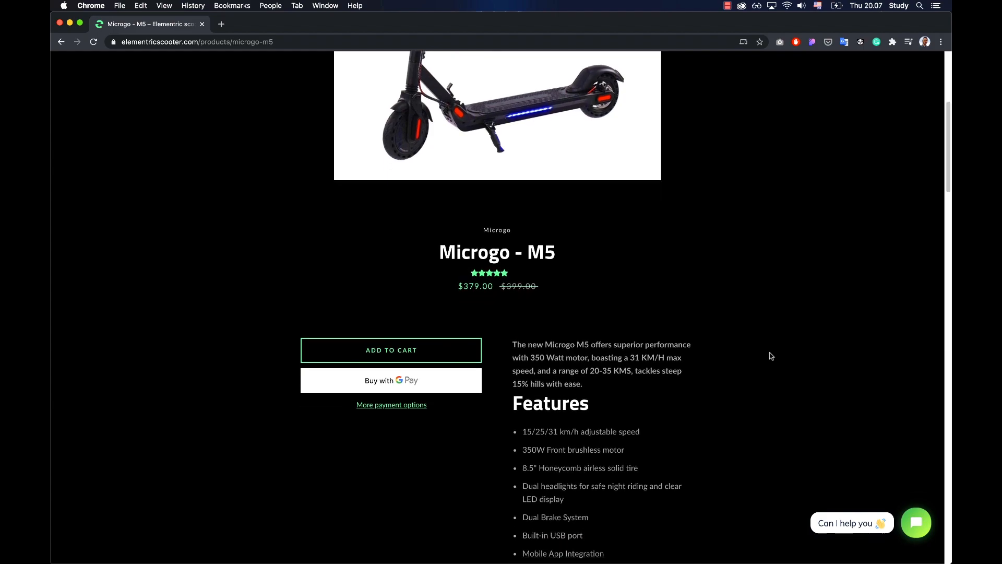
scroll(772, 356, up, 4)
scroll(771, 356, down, 4)
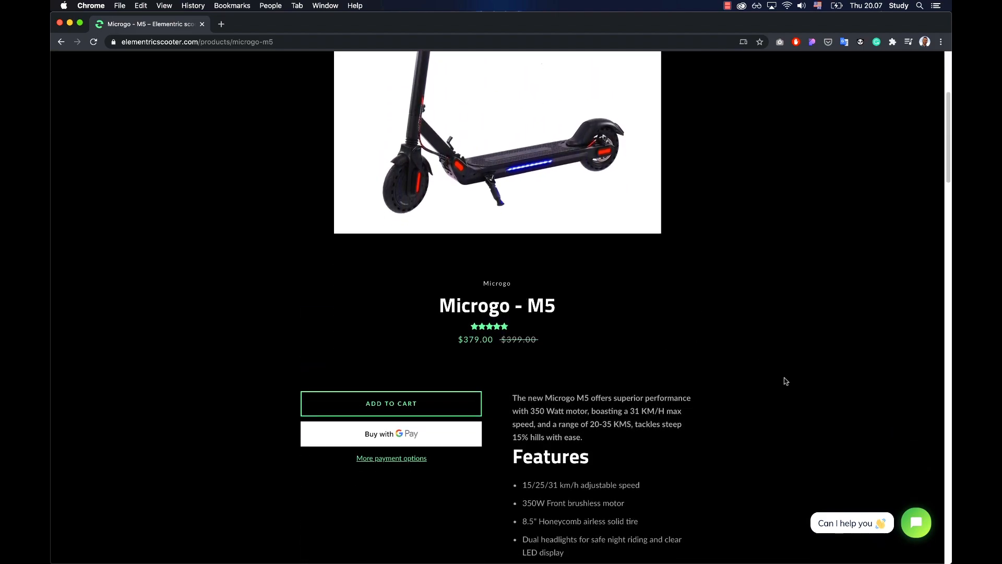
scroll(786, 381, down, 5)
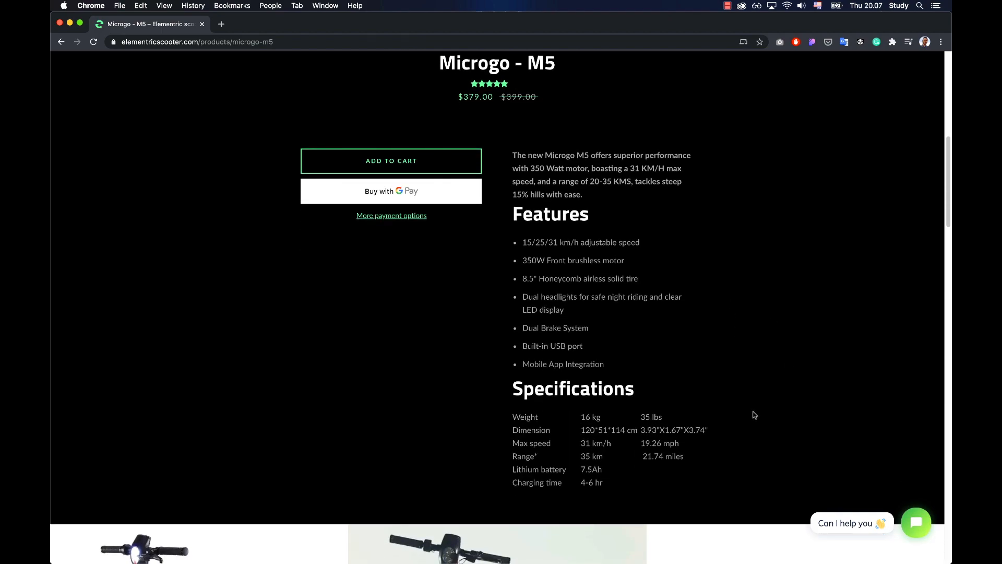
scroll(754, 415, down, 6)
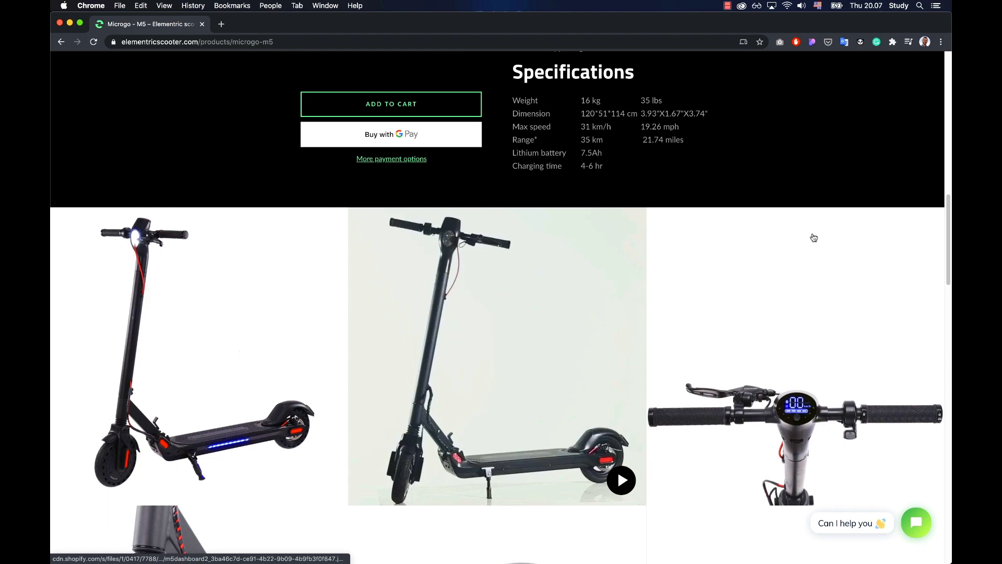
scroll(771, 246, down, 5)
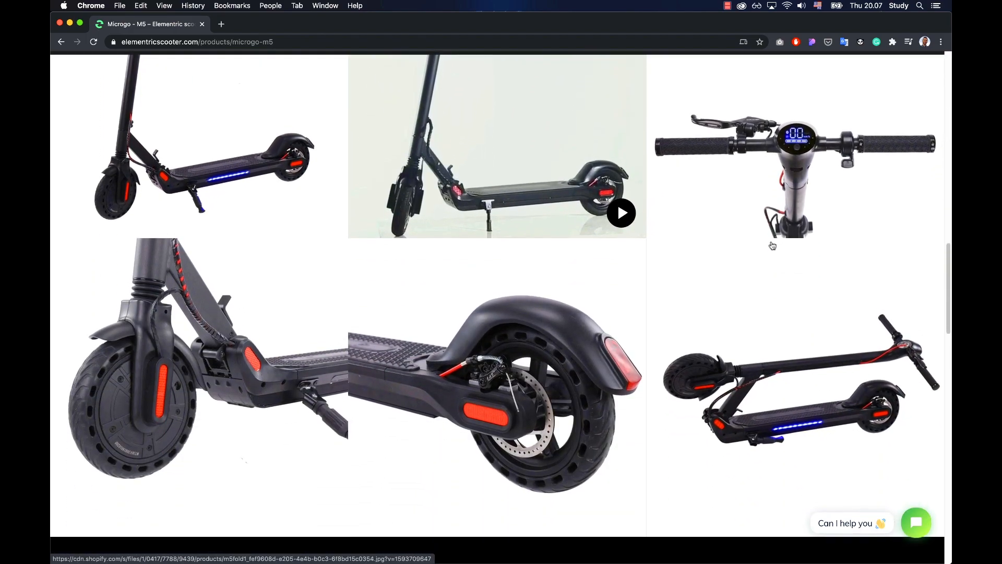
scroll(745, 358, up, 20)
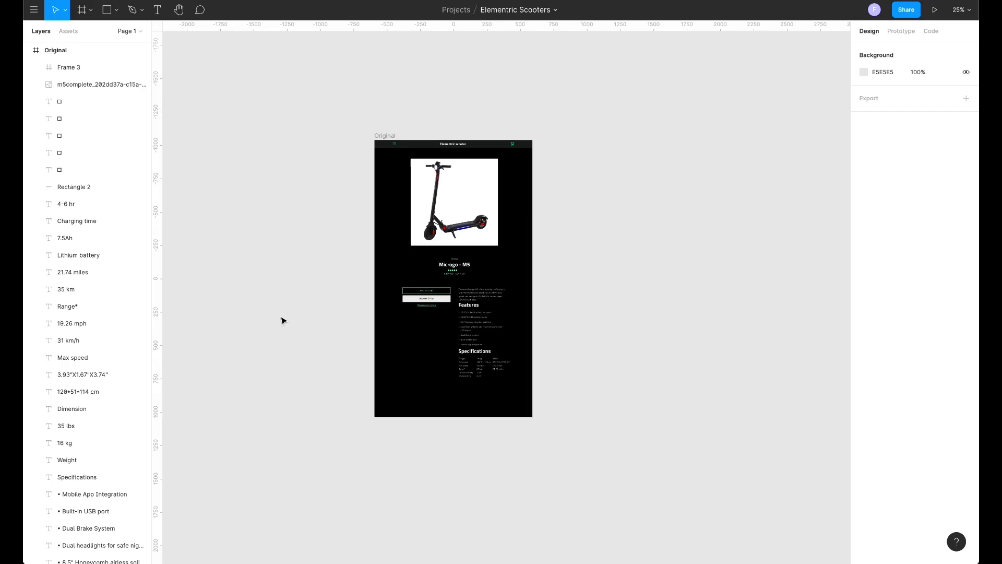
Switch to the Elementric Scooters design in Figma and add a 12-column layout grid to the Original frame
scroll(282, 320, left, 3)
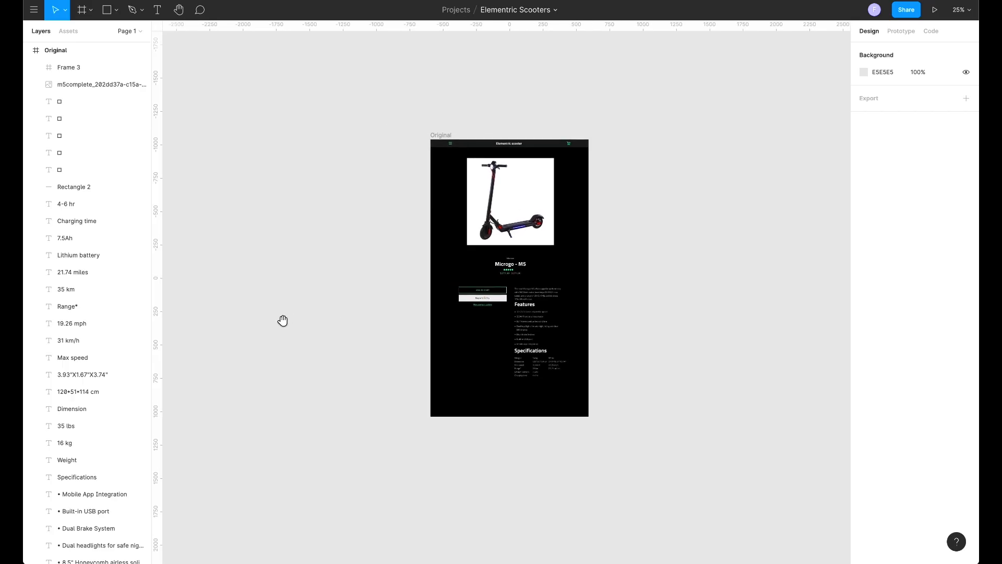
key(ctrl+plus)
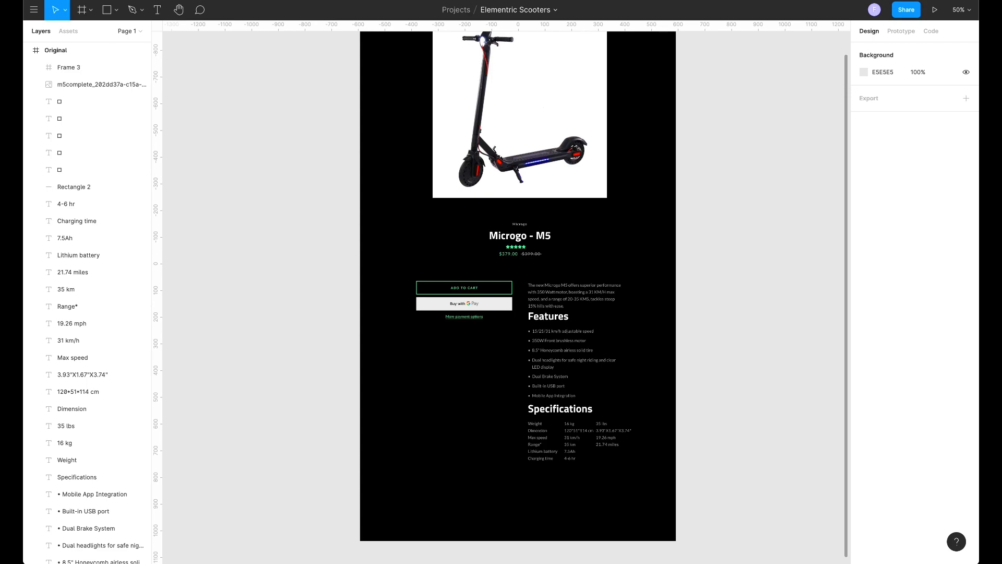
drag(236, 320, 234, 384)
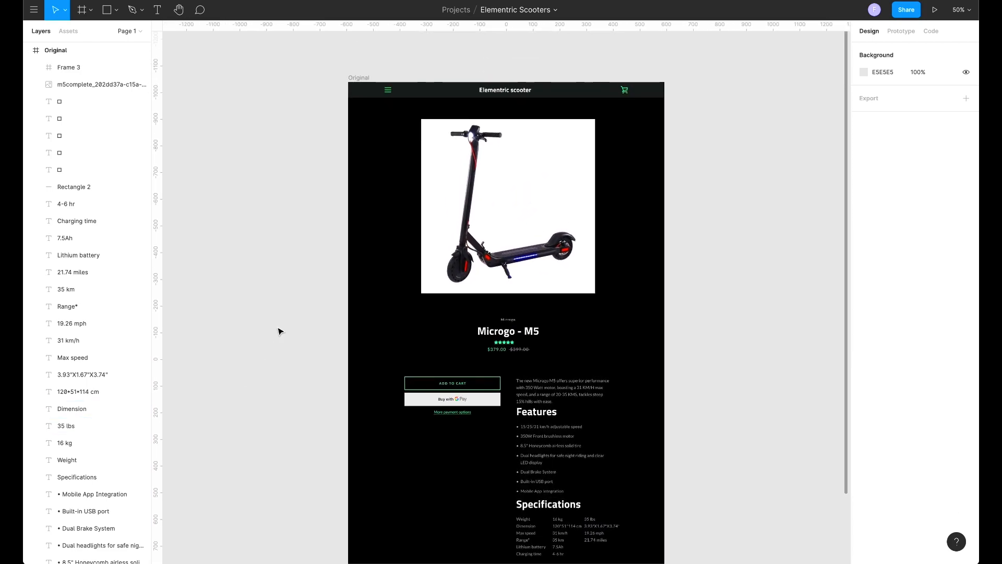
drag(290, 50, 715, 366)
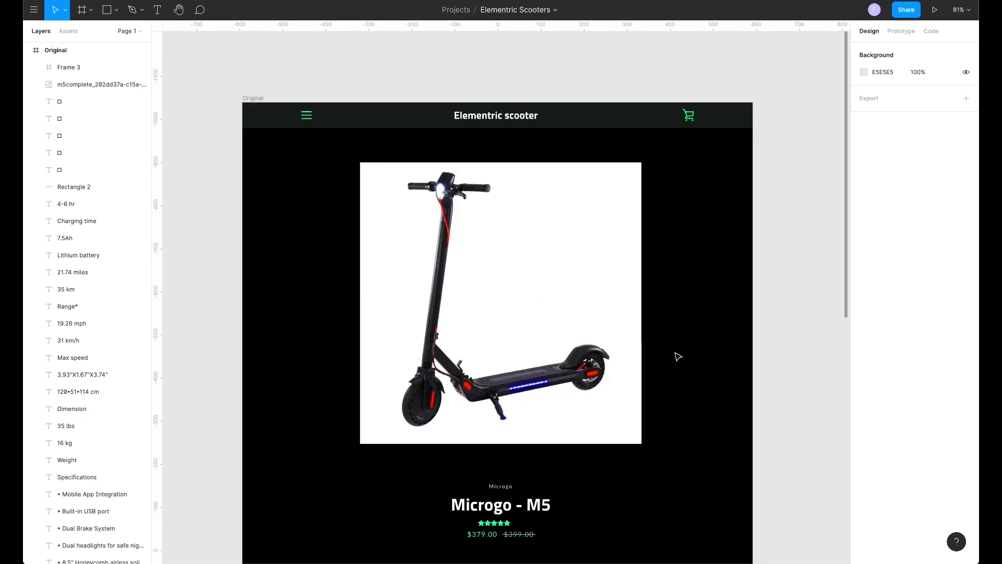
scroll(360, 385, down, 2)
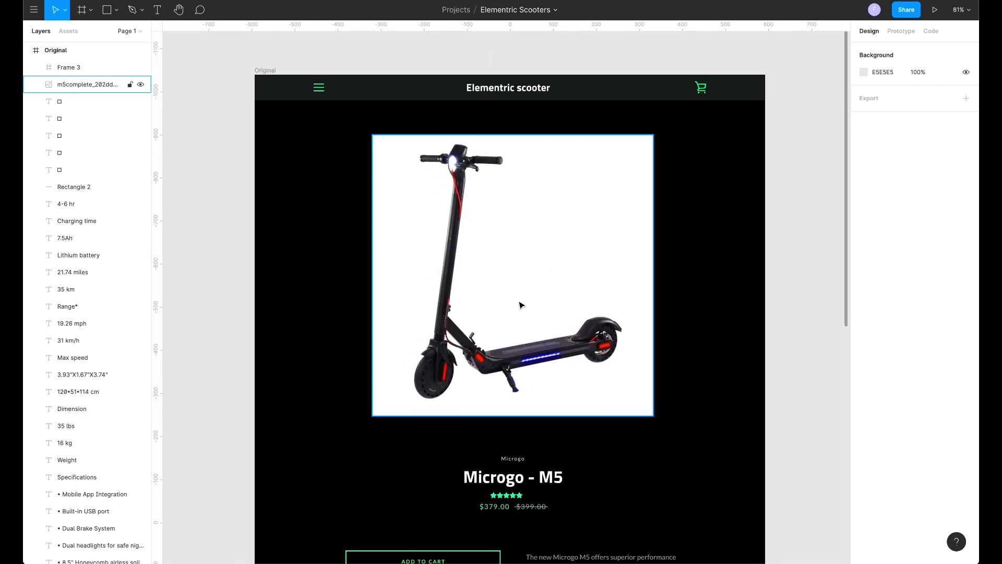
drag(262, 76, 264, 76)
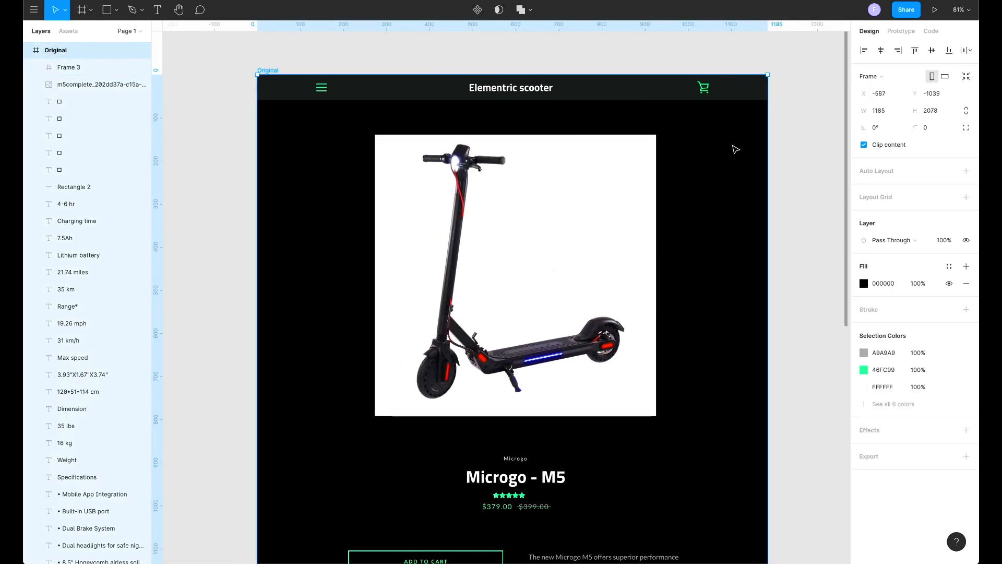
click(966, 197)
click(865, 215)
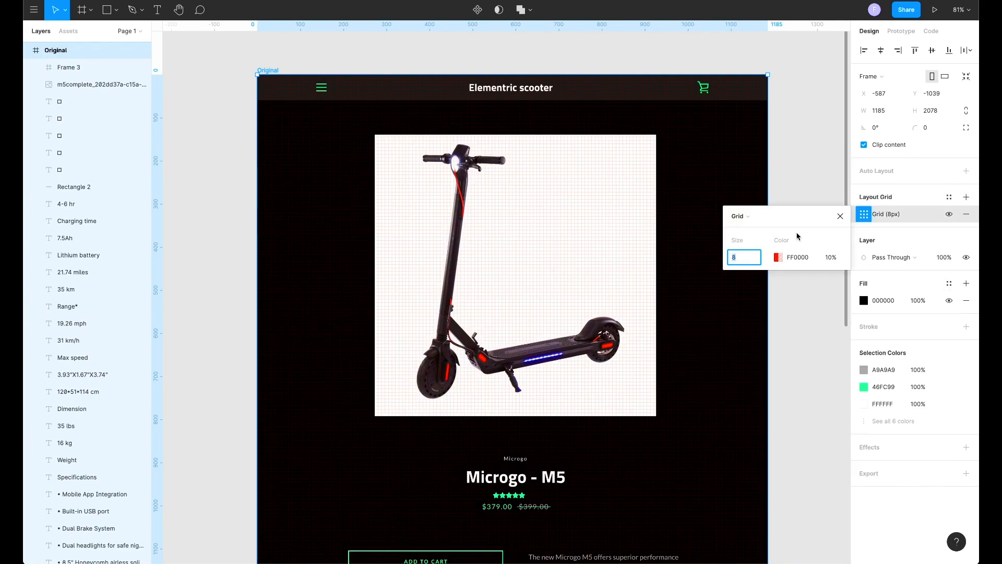
click(740, 216)
click(749, 229)
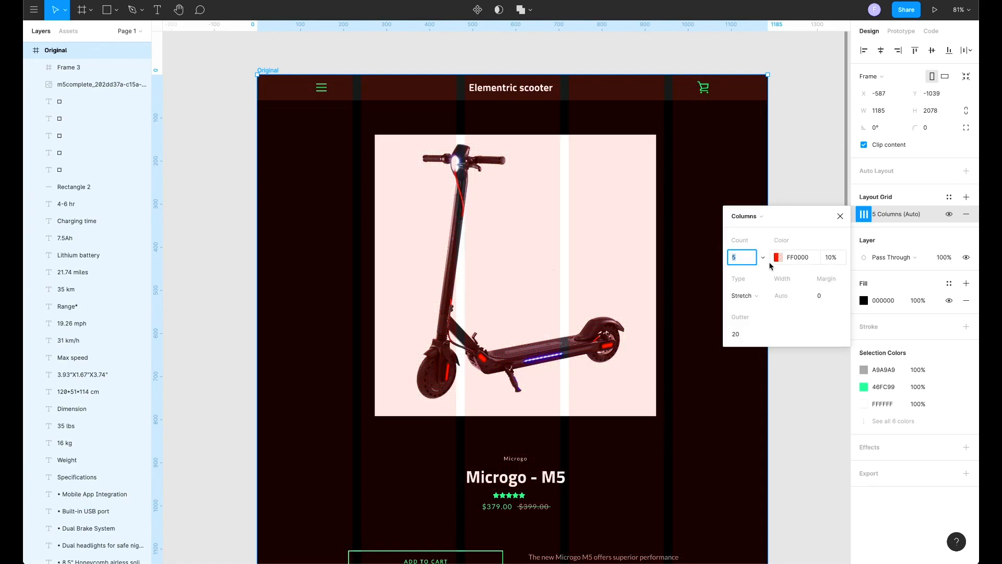
text(12)
key(Return)
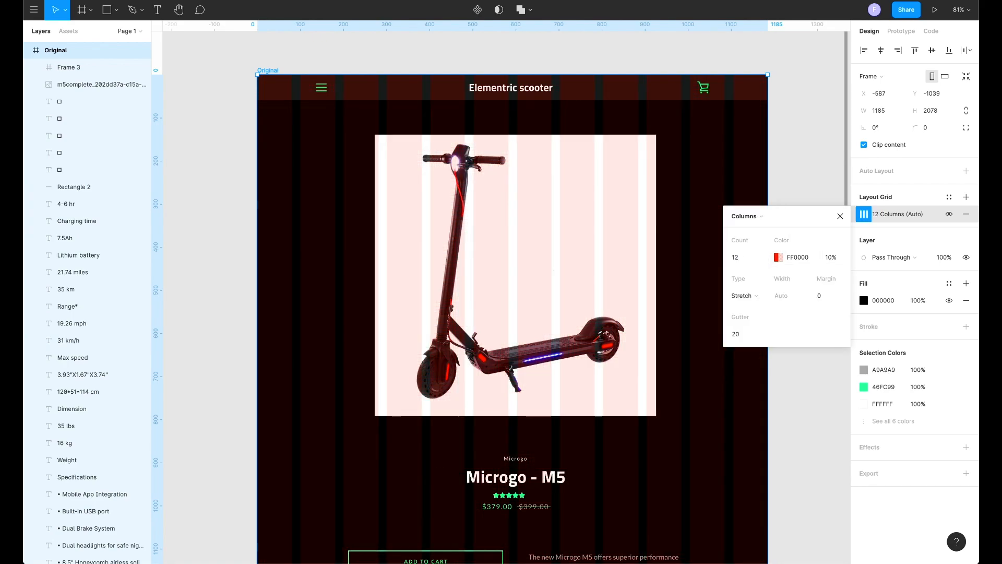
Set the column grid's margin to 136
key(Up)
key(Up)
key(shift+Up)
key(shift+Up)
key(shift+Up)
key(shift+Up)
key(shift+Up)
key(shift+Up)
key(shift+Up)
key(shift+Up)
key(shift+Up)
key(shift+Up)
key(shift+Up)
key(shift+Up)
key(shift+Up)
key(Up)
key(Up)
key(Up)
key(Up)
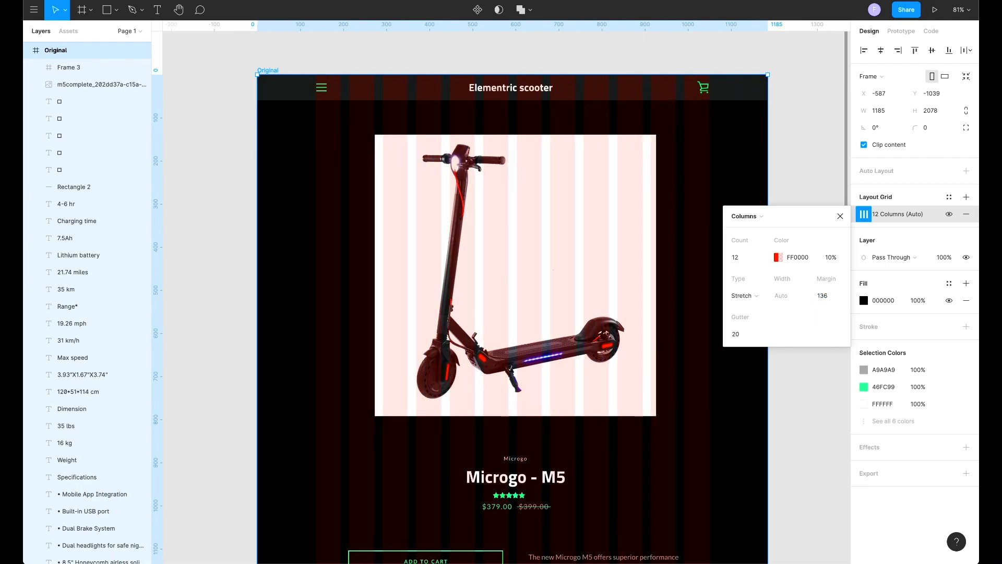
Shrink the scooter image to just under half the grid's width and place it under the header at the grid's left margin
click(398, 270)
click(274, 244)
click(584, 361)
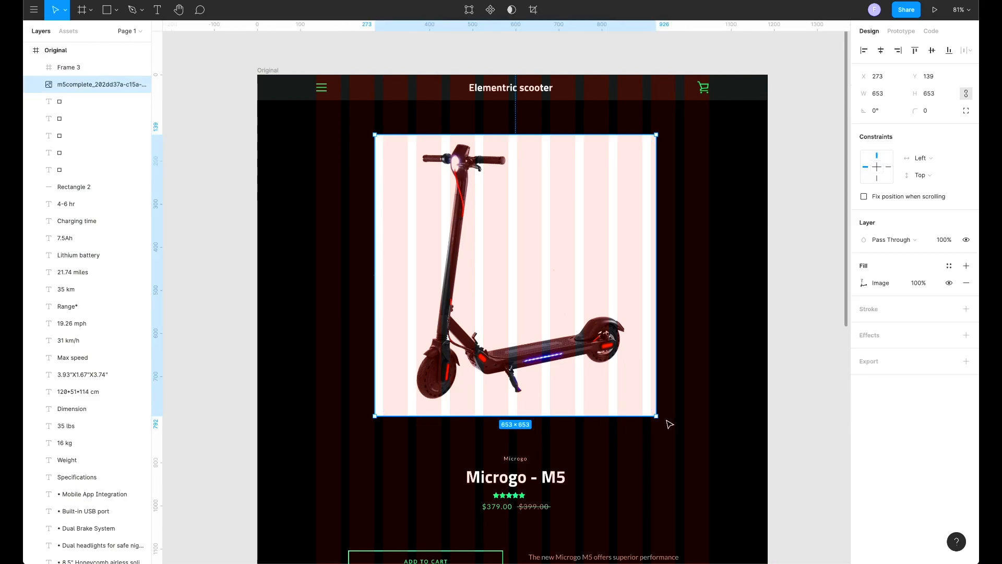
drag(658, 415, 557, 320)
drag(483, 272, 425, 267)
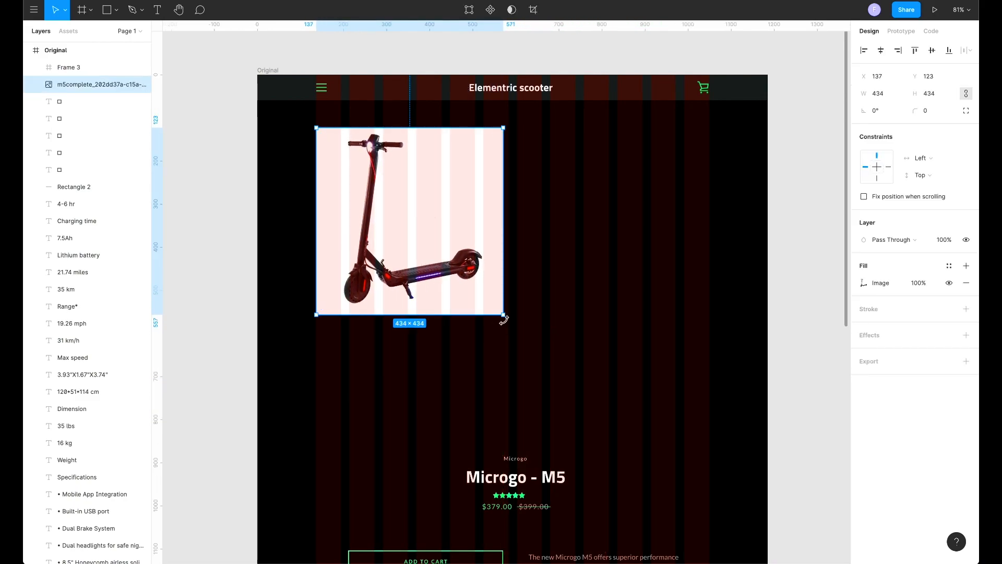
drag(504, 316, 499, 310)
Move the brand label, Microgo - M5 title, star rating and prices up beside the scooter image
scroll(458, 277, down, 5)
scroll(458, 276, right, 1)
drag(617, 240, 449, 359)
drag(489, 306, 453, 108)
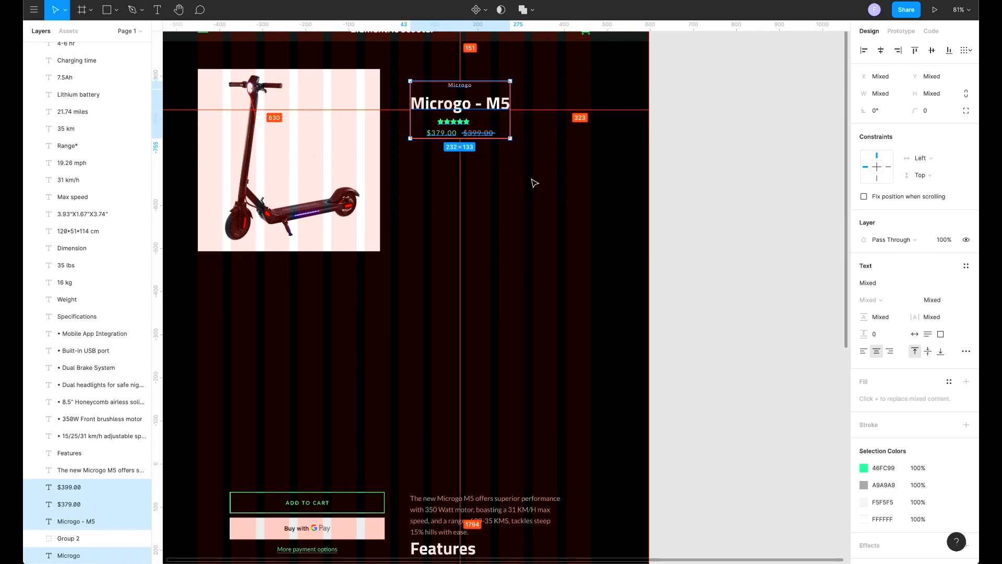
Left-align the brand label, title, star rating and prices with each other
click(466, 173)
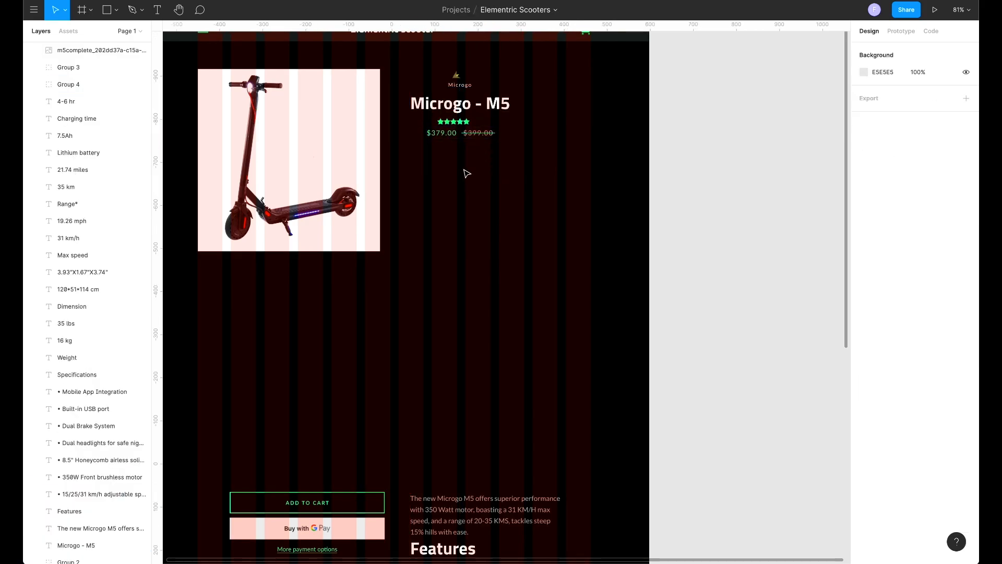
drag(465, 171, 459, 81)
key(alt+a)
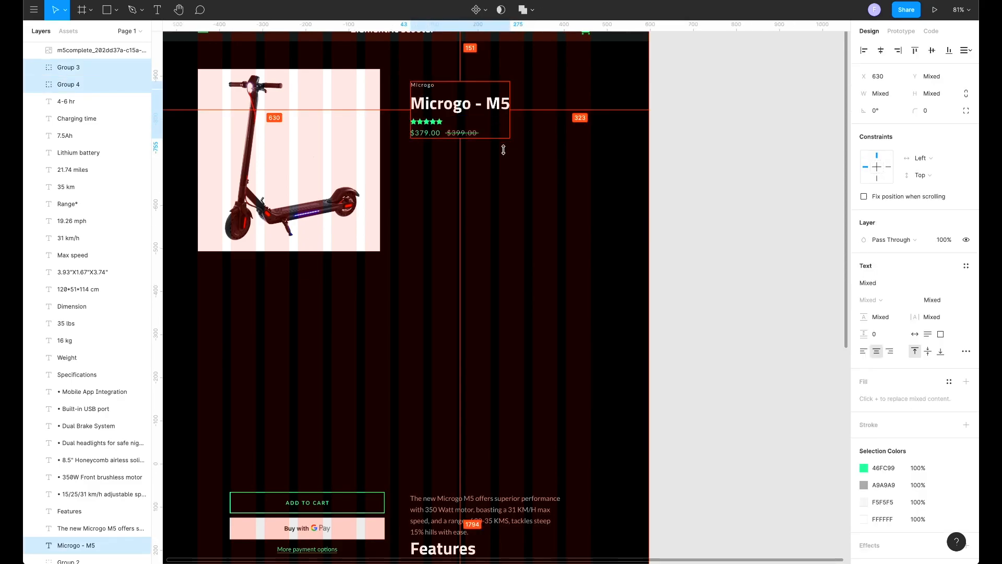
Move the purchase buttons, description, features and specifications up below the prices, and shift the whole text column closer to the image
scroll(264, 246, down, 5)
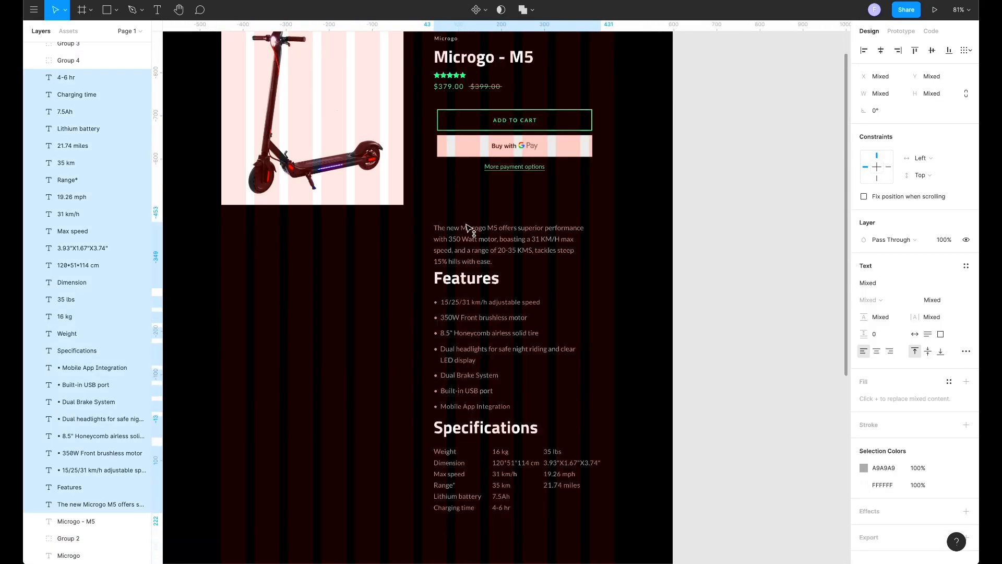
scroll(556, 226, up, 5)
click(736, 258)
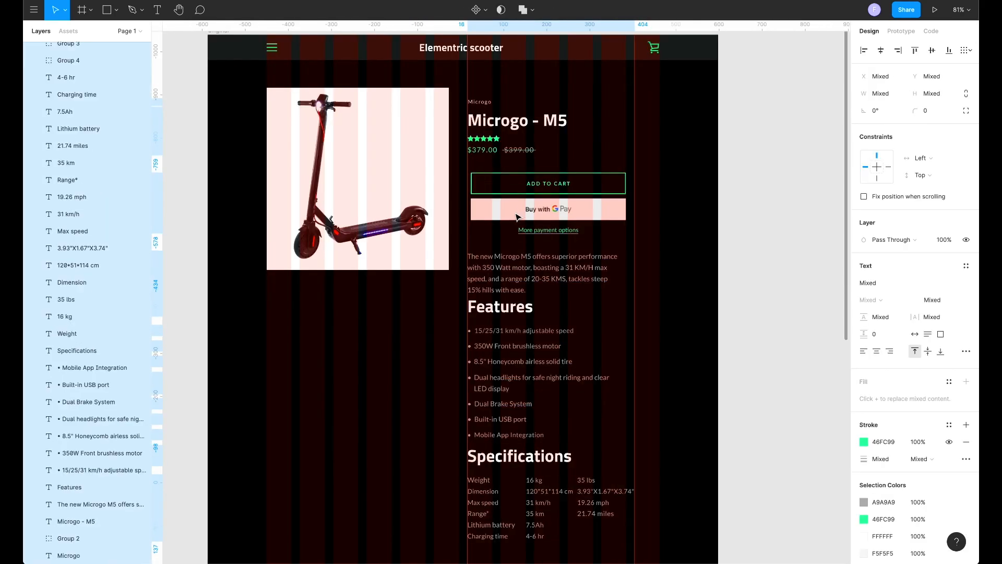
Hide the column layout grid on the Original frame
click(231, 47)
scroll(221, 57, up, 2)
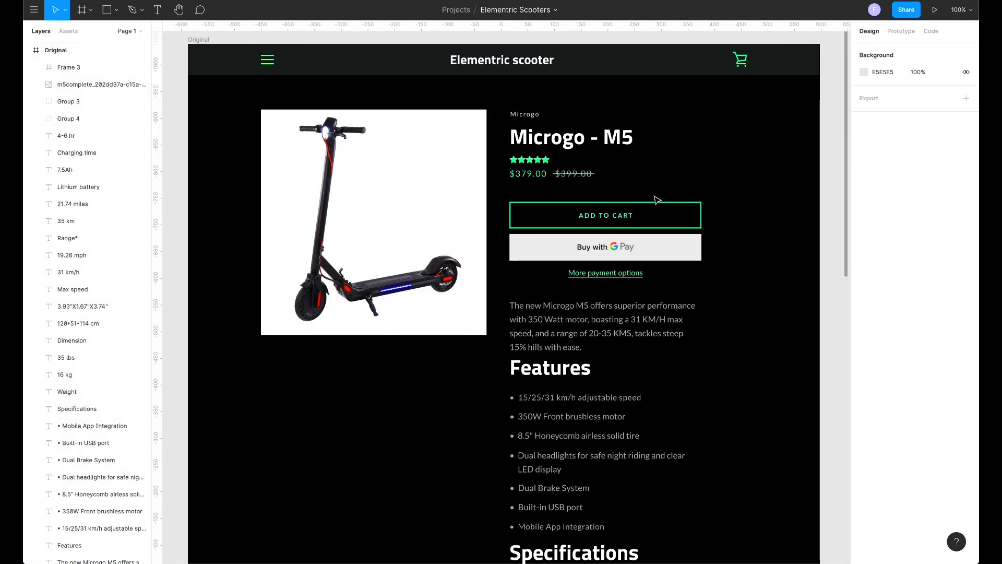
drag(727, 193, 713, 176)
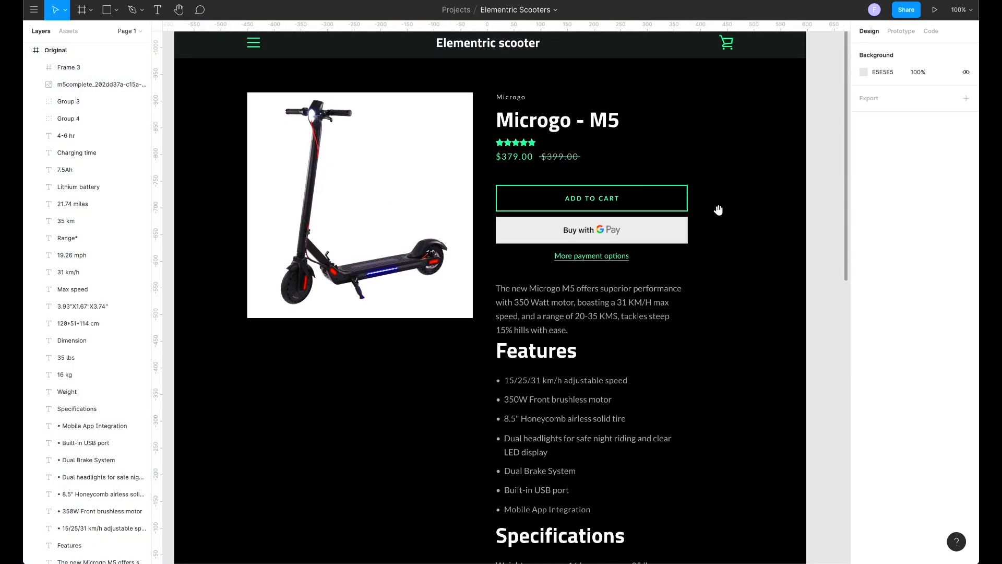
drag(660, 269, 668, 204)
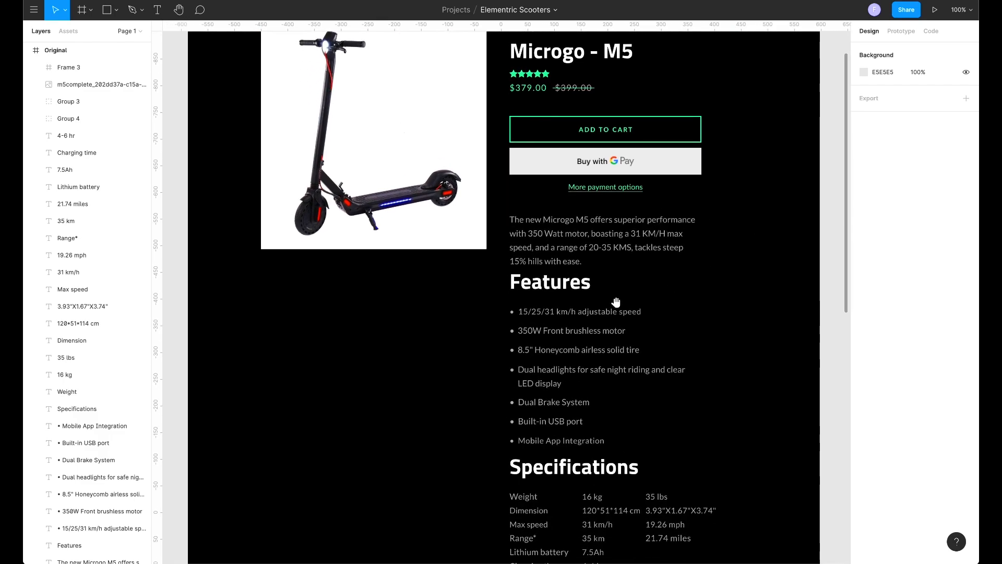
Arrange the Features and Specifications sections as two side-by-side columns below the image and description
scroll(639, 296, down, 2)
drag(482, 238, 589, 403)
drag(558, 275, 324, 462)
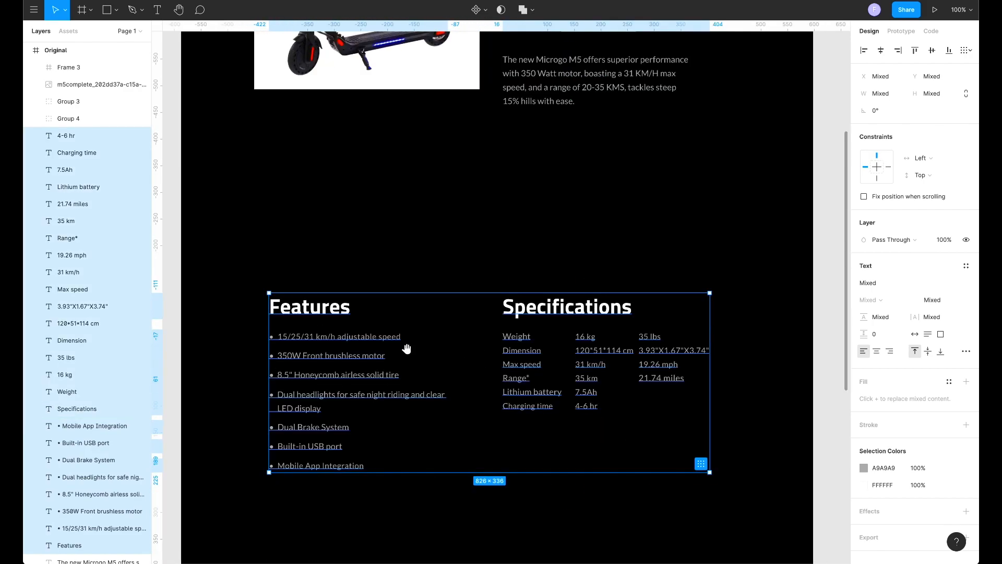
Move the Features and Specifications columns up closer to the image, aligning Features with the image's left edge
scroll(405, 347, up, 4)
drag(378, 459, 315, 292)
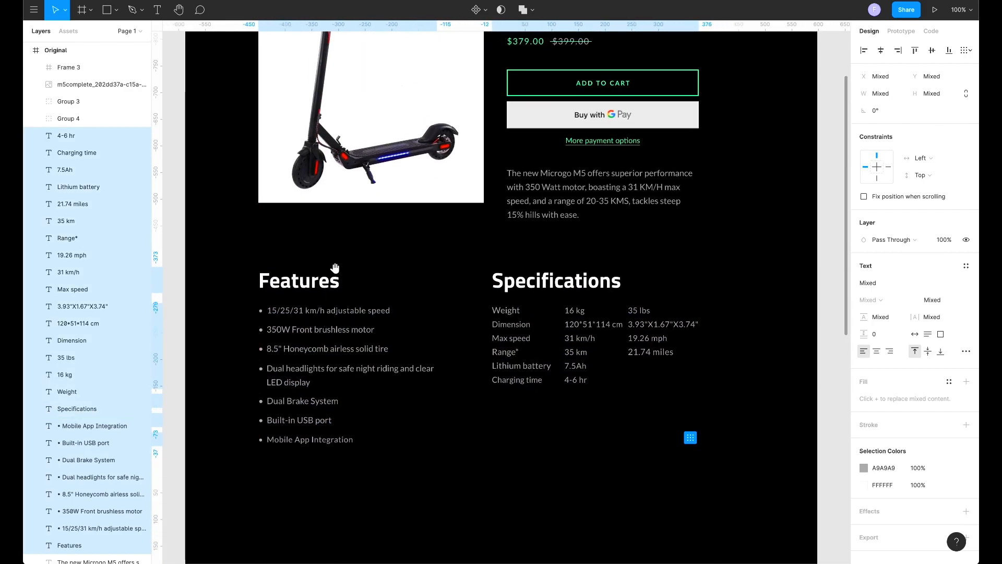
key(space)
drag(357, 265, 347, 371)
click(386, 350)
key(space)
drag(398, 351, 401, 362)
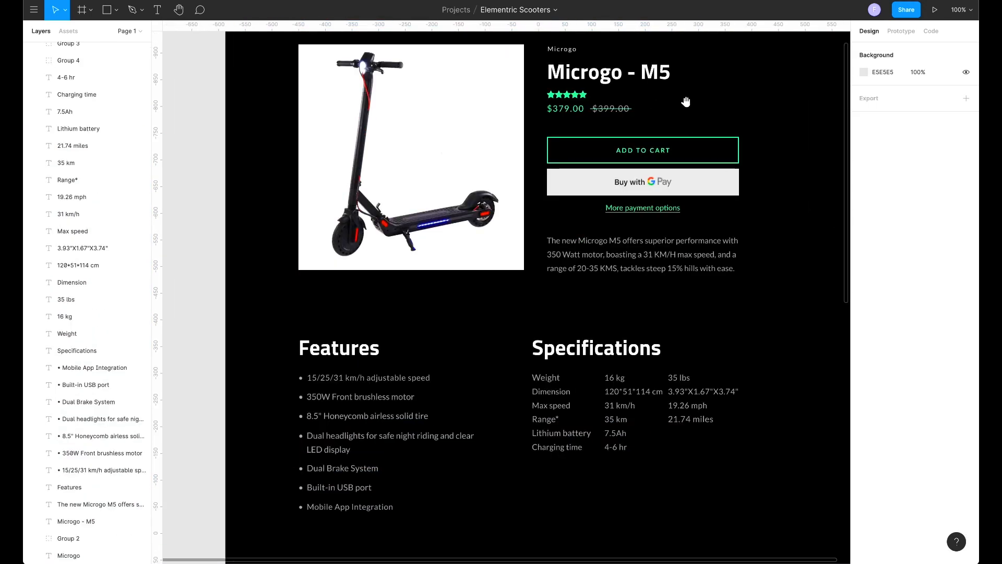
Try to shift the star rating, prices, purchase buttons and description lower beneath the title
drag(723, 98, 554, 257)
drag(577, 105, 577, 123)
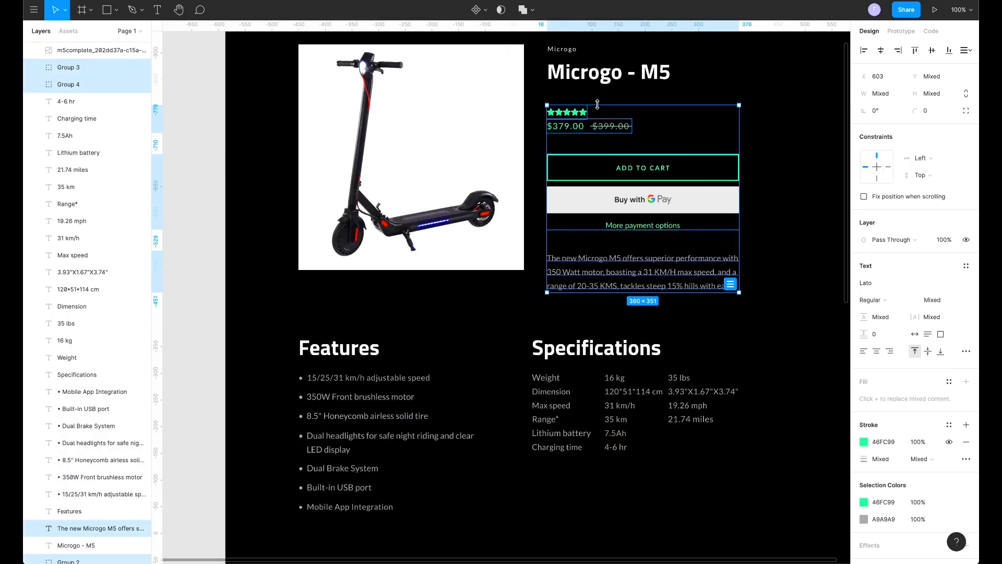
click(667, 98)
Delete the small Microgo brand label and move the Microgo - M5 title up level with the top of the image
key(space)
drag(608, 65, 615, 99)
drag(614, 100, 616, 103)
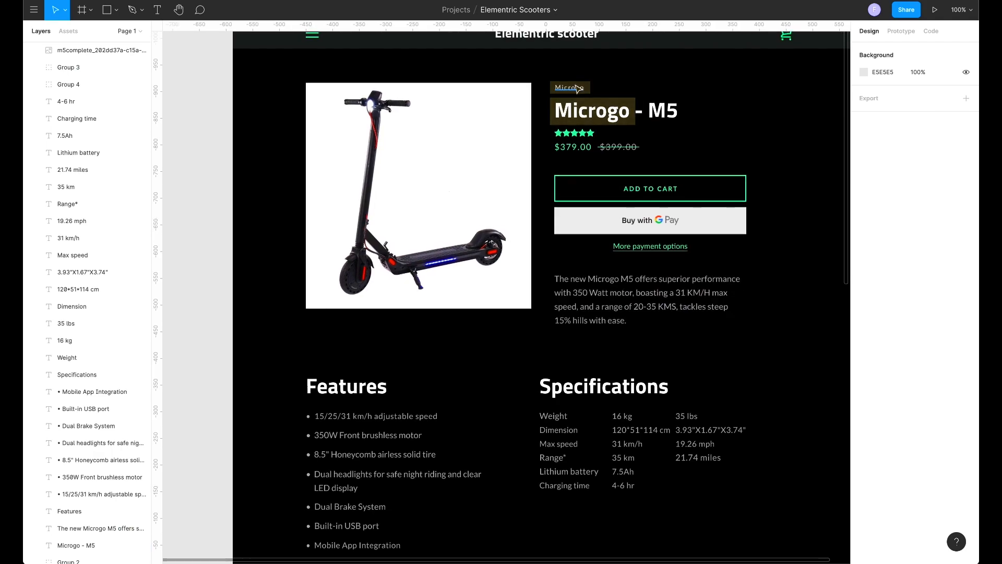
click(577, 88)
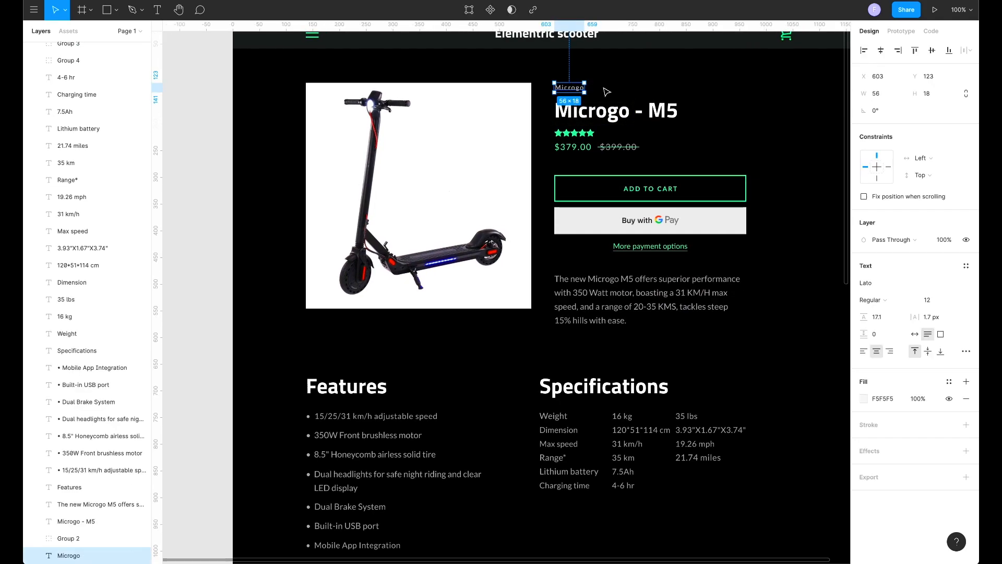
key(Delete)
drag(590, 115, 598, 94)
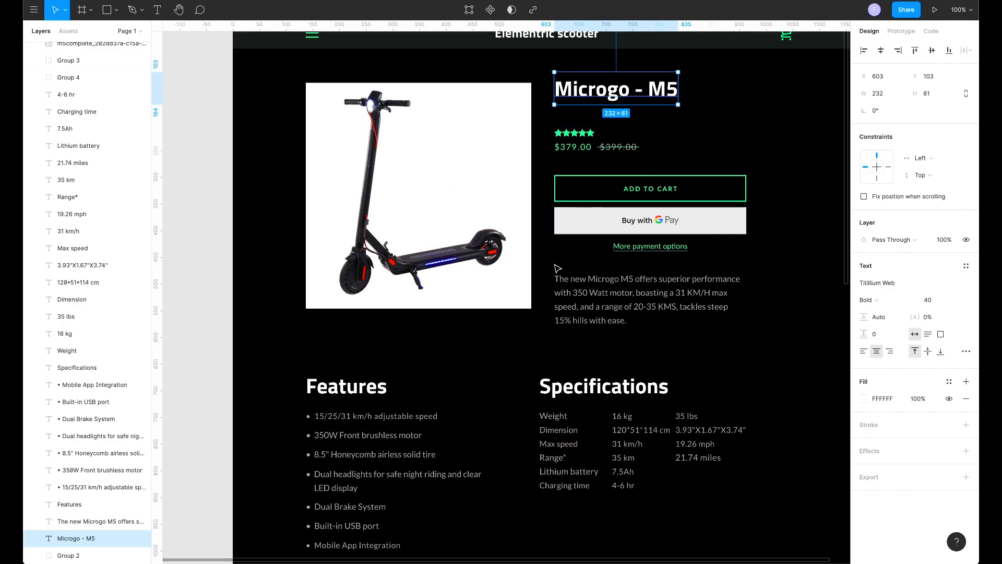
Add the grey auto-width text line "350 W · 31 km/h · 20-35 kms" directly beneath the Microgo - M5 title
text(350 W · 31 km/h · 20-35 km)
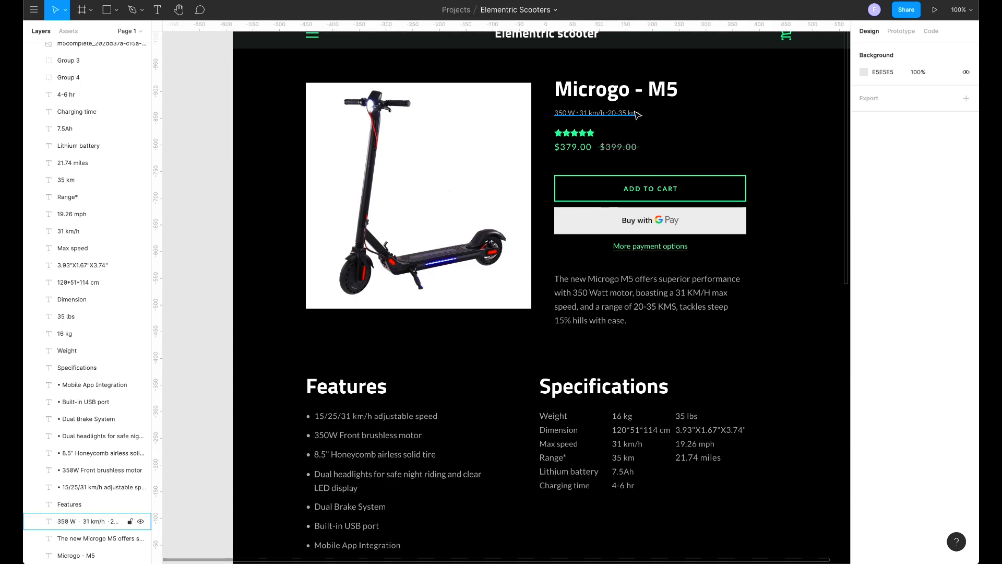
click(637, 113)
click(917, 335)
drag(702, 114, 616, 110)
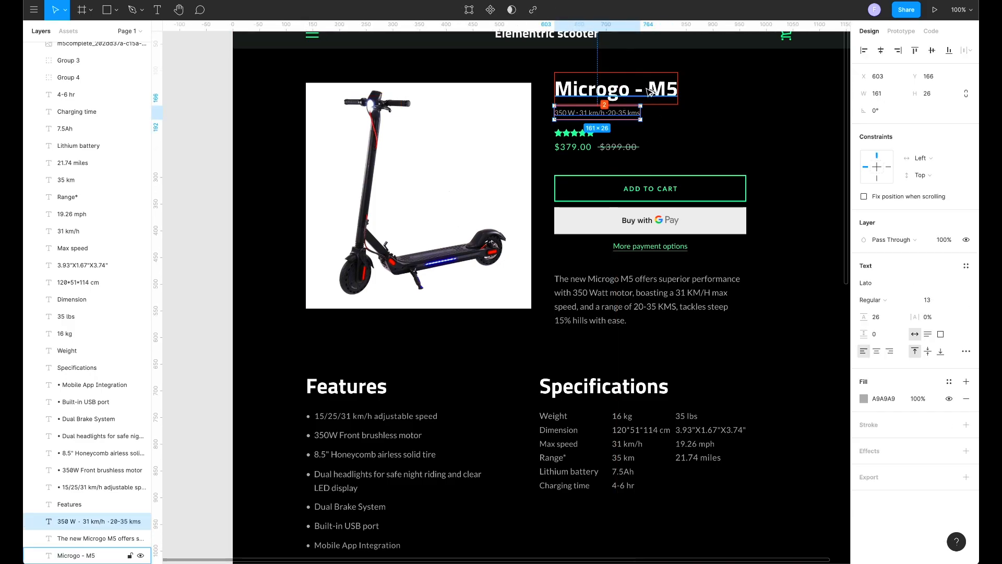
Move the prices and purchase buttons down together to open up space beneath the star rating
click(722, 109)
scroll(697, 145, right, 1)
drag(723, 156, 521, 325)
drag(567, 243, 565, 305)
click(738, 301)
Move the product description up between the star rating and the prices, and reduce its font size so it fits on three lines
drag(569, 346, 574, 146)
drag(541, 222, 536, 230)
drag(554, 177, 553, 188)
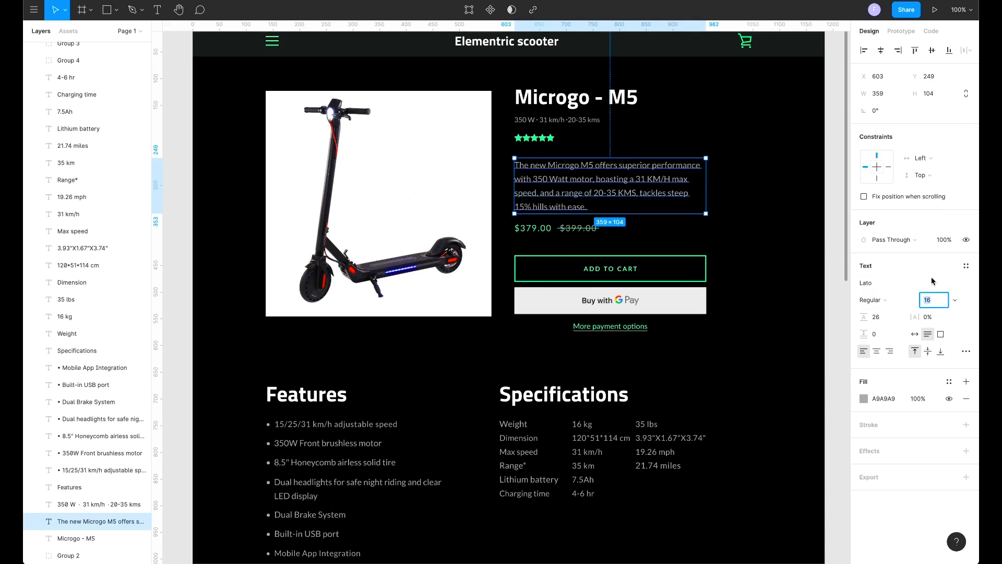
key(Return)
key(Escape)
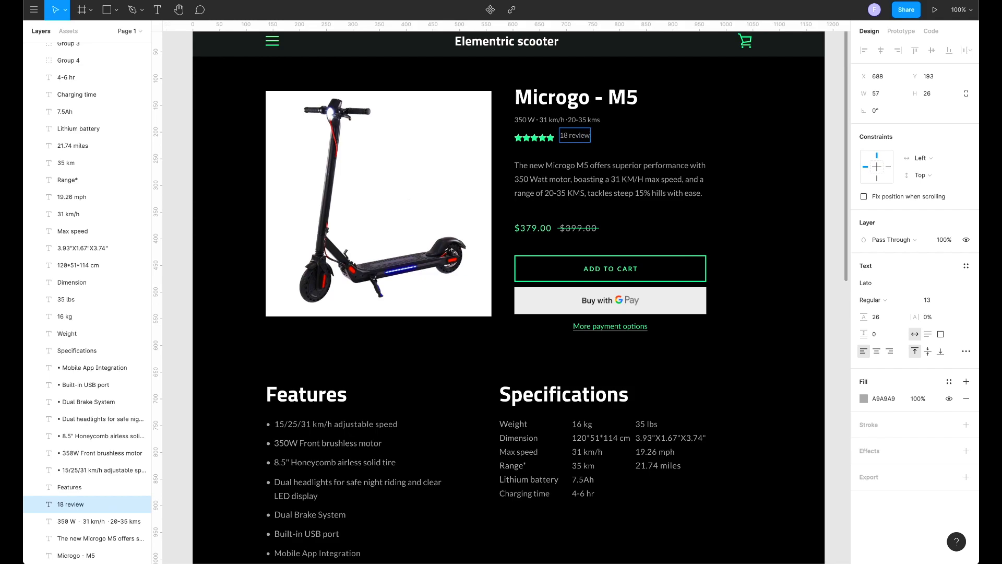
Style the "18 reviews" text beside the star rating as a link, in green 46FC99 and underlined
key(ctrl+a)
key(i)
click(746, 41)
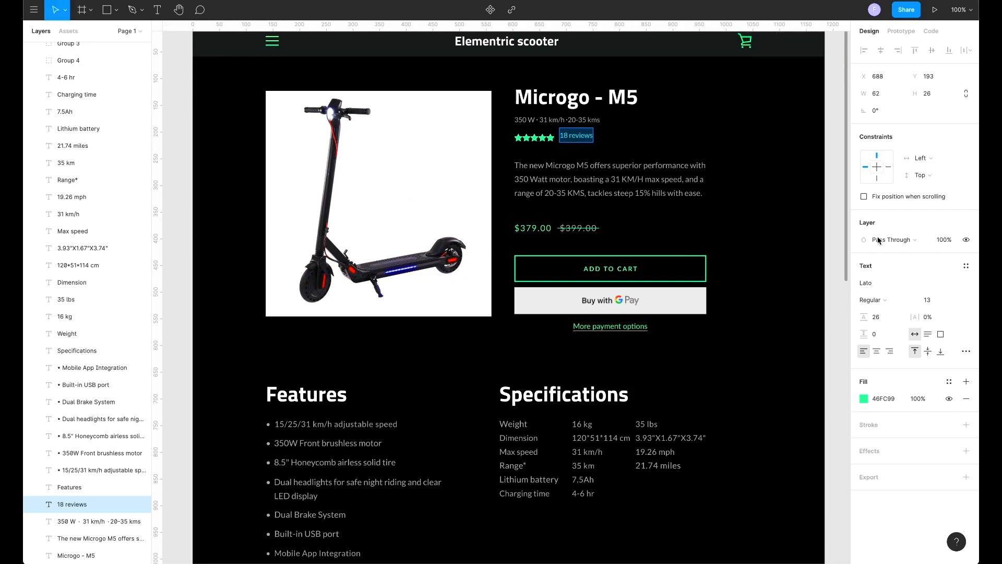
click(965, 353)
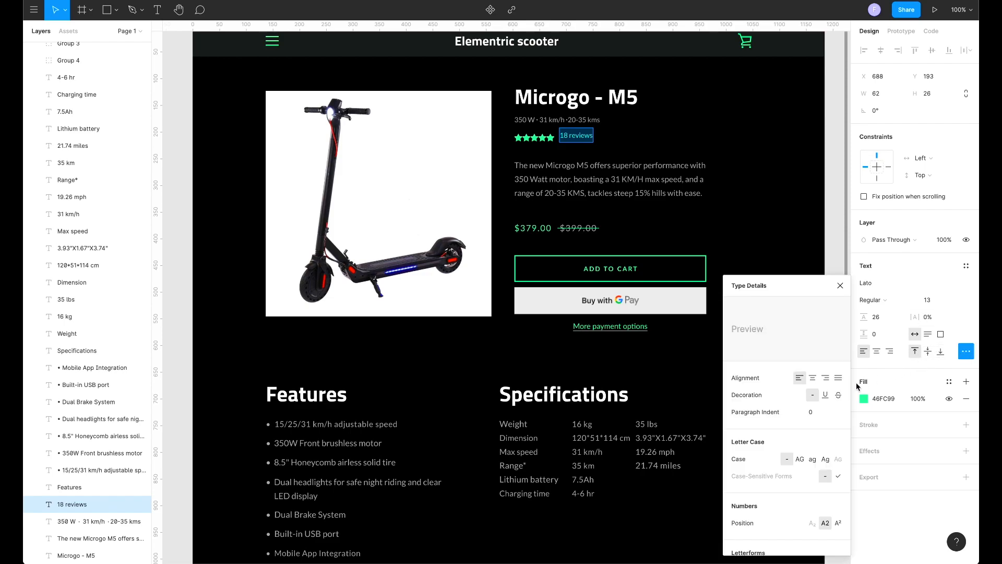
click(827, 395)
key(Escape)
key(Escape)
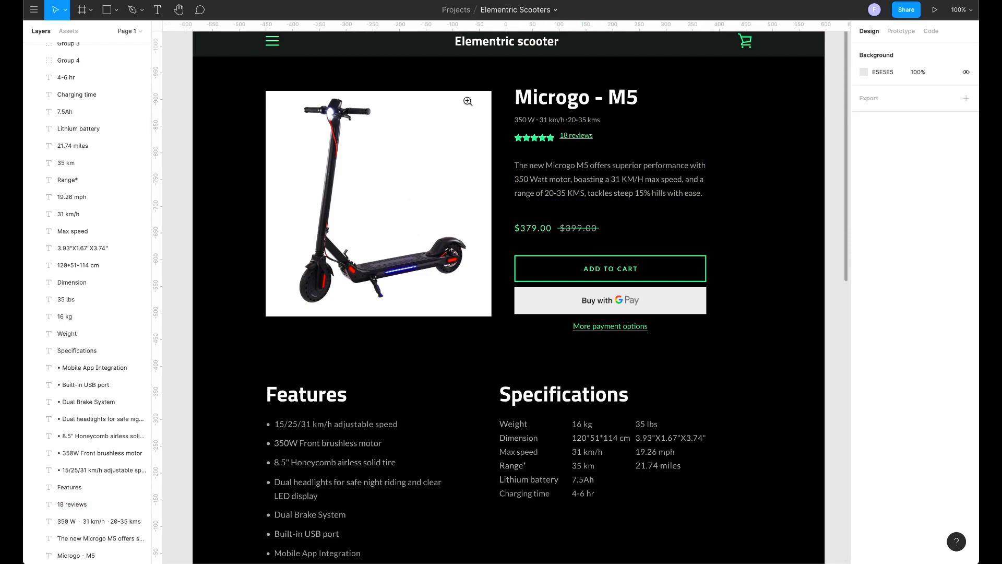
Space out the five rating stars slightly and line up the "18 reviews" link beside them
scroll(478, 206, up, 5)
click(72, 504)
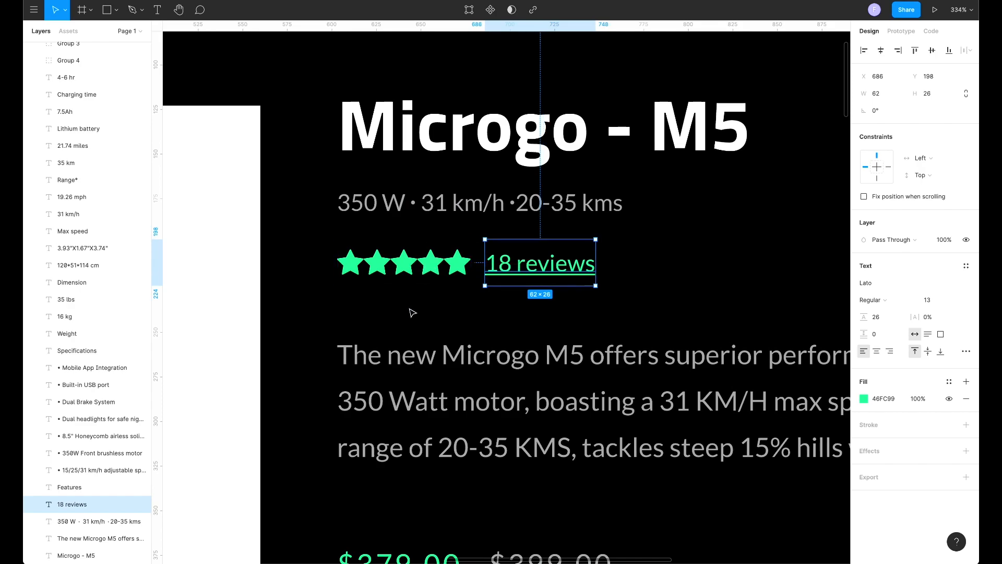
double_click(439, 268)
drag(448, 294, 346, 245)
click(878, 145)
key(Up)
key(Up)
drag(558, 265, 573, 269)
key(Escape)
key(shift+0)
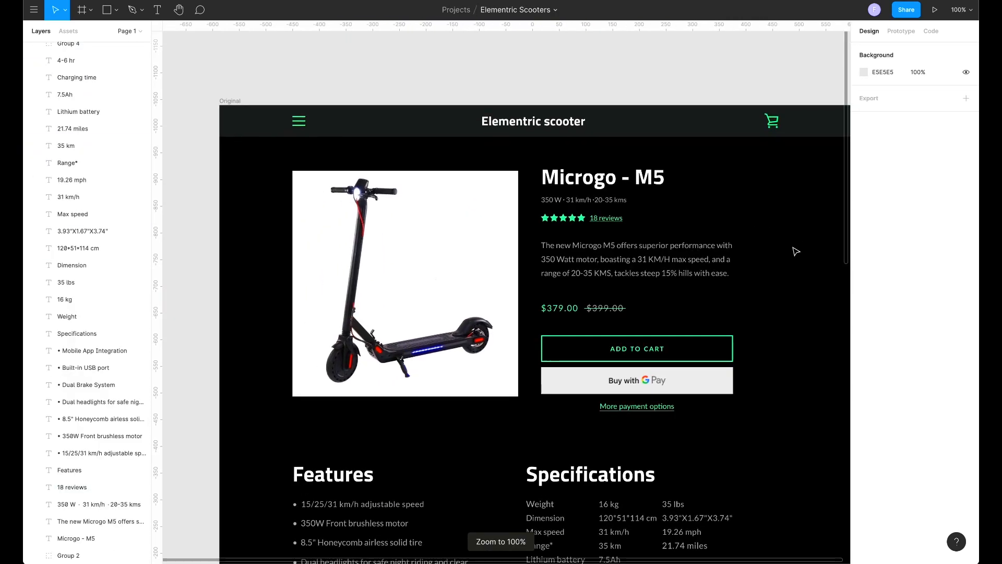
Place the struck-through $399.00 directly above $379.00, aligned with the left edge of the description
scroll(757, 243, down, 2)
scroll(757, 242, right, 2)
drag(621, 228, 511, 272)
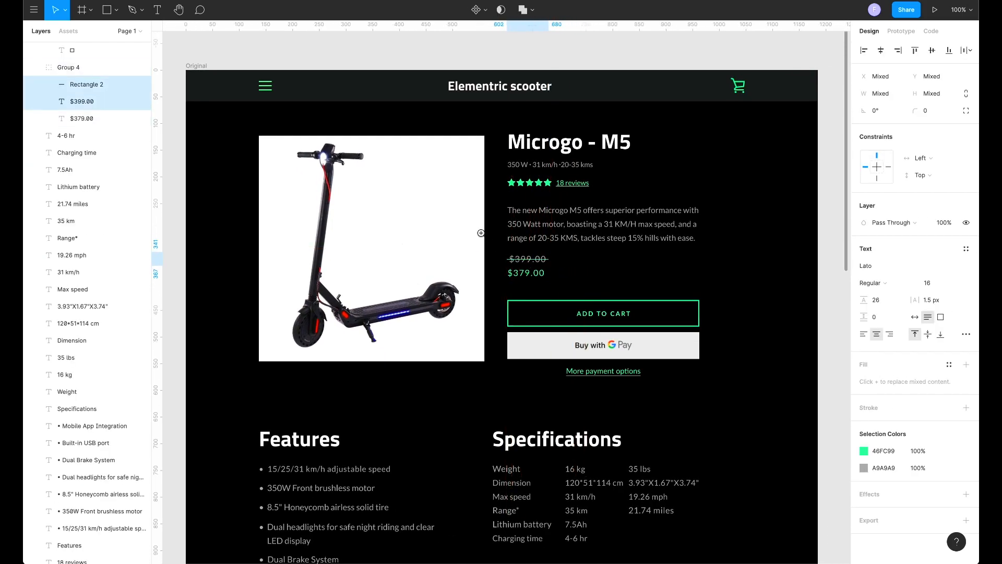
drag(470, 140, 756, 384)
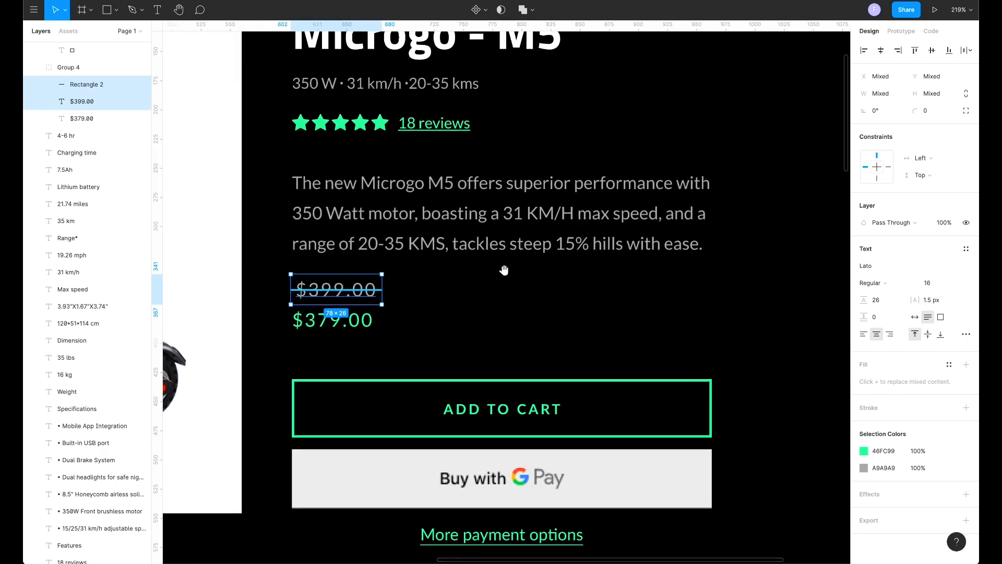
click(446, 307)
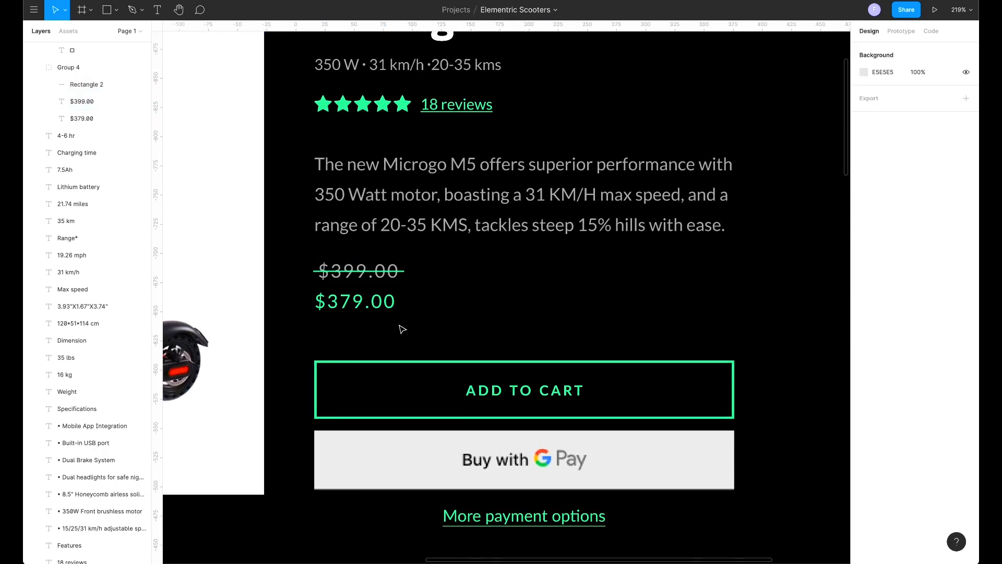
Increase the font size of the green $379.00 price and widen its text box to fit
click(377, 307)
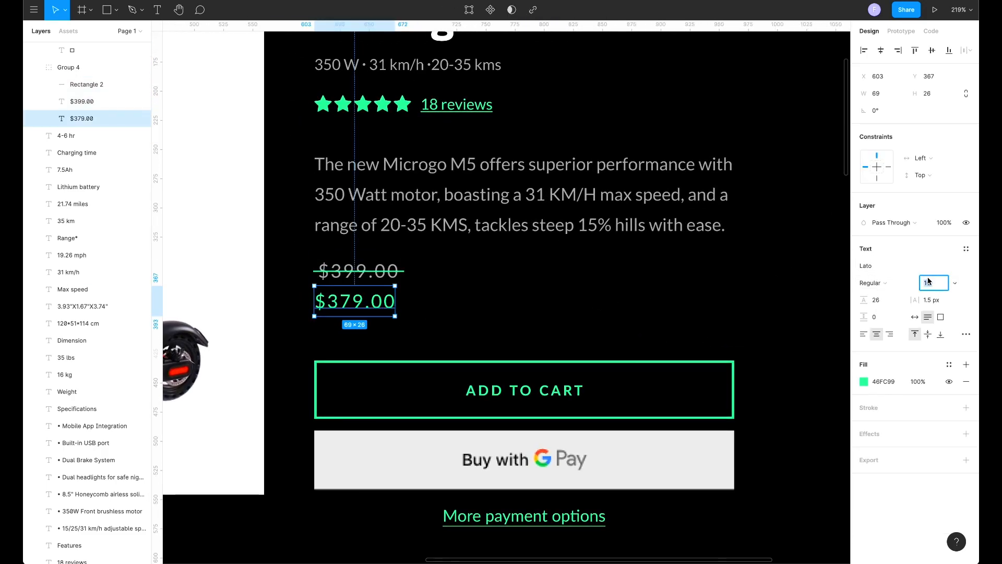
key(Return)
click(405, 331)
click(383, 323)
drag(396, 318, 459, 313)
Set the font size of the $399.00 price to 21 and left-align it with $379.00
click(385, 267)
text(21)
key(Return)
click(410, 343)
scroll(300, 260, up, 5)
click(402, 331)
key(alt+a)
Lengthen the strikethrough line to span the full $399.00 price and fine-tune the vertical fit of the prices
click(436, 381)
drag(407, 251, 424, 251)
click(449, 323)
key(Down)
key(Down)
key(Escape)
key(shift+0)
Set the font weight of the $379.00 price to Bold
click(496, 299)
click(884, 285)
click(883, 283)
Add the green text line "Only 2 in stock" directly beneath $379.00, without an underline
scroll(696, 306, down, 1)
key(t)
click(488, 283)
text(Only 2 in stock)
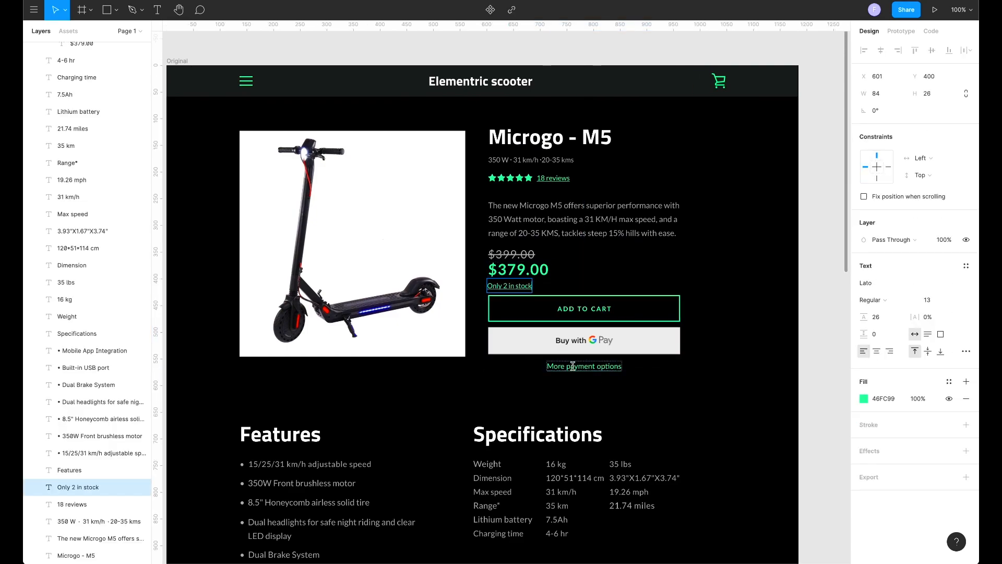
click(966, 350)
click(826, 394)
Move the purchase buttons group lower beneath the stock note and shift the description slightly up toward the star rating
click(628, 313)
drag(628, 313, 629, 331)
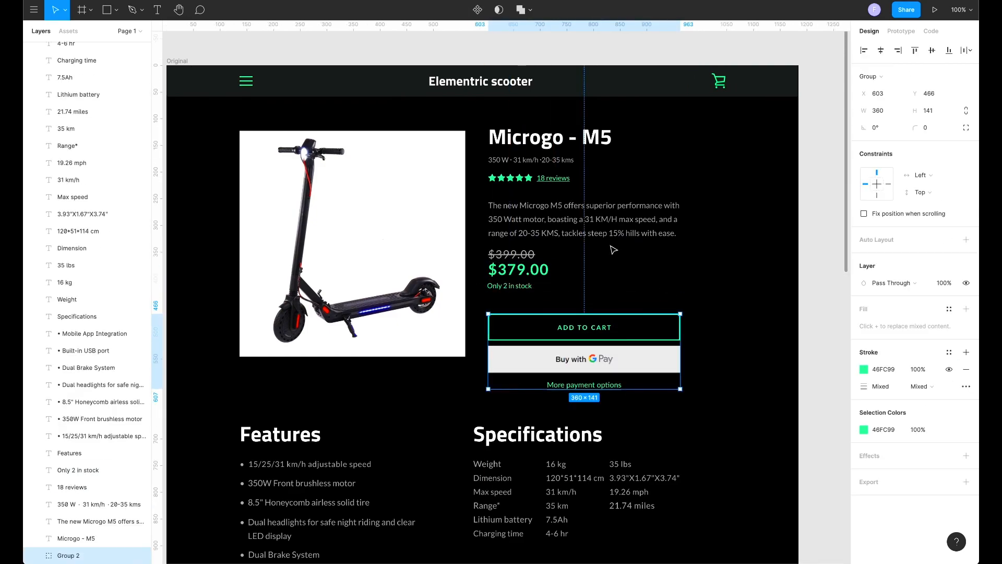
click(687, 271)
click(600, 224)
click(632, 280)
drag(632, 281, 632, 247)
click(510, 252)
key(Escape)
scroll(783, 172, down, 1)
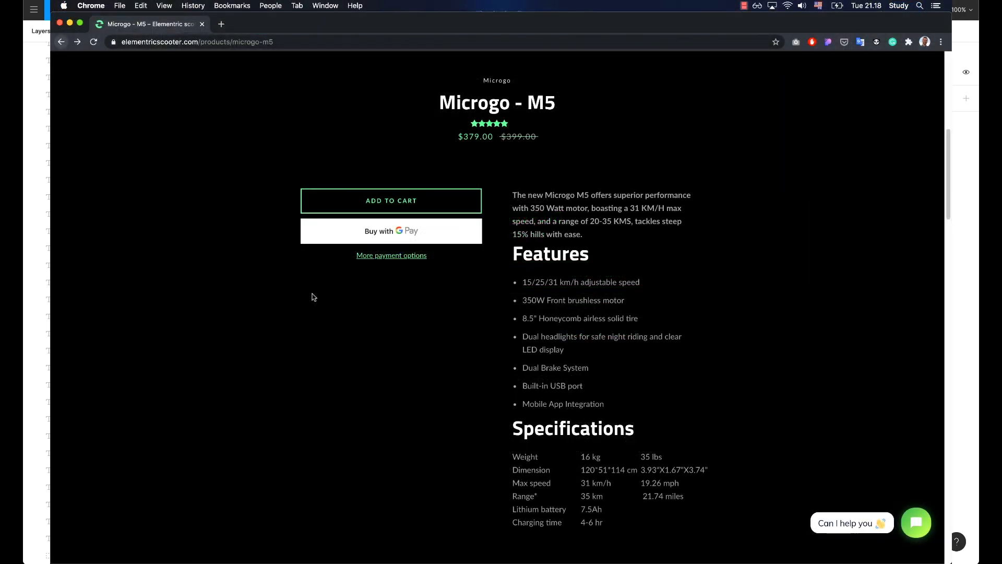
Switch to the live product page in Chrome and check where the Google Pay button and "More payment options" link lead
click(319, 239)
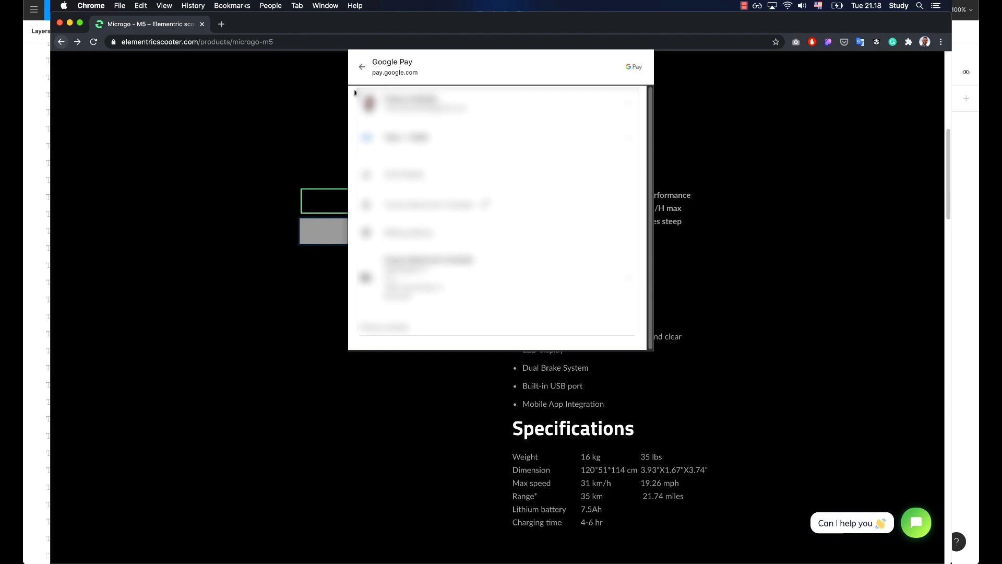
click(362, 66)
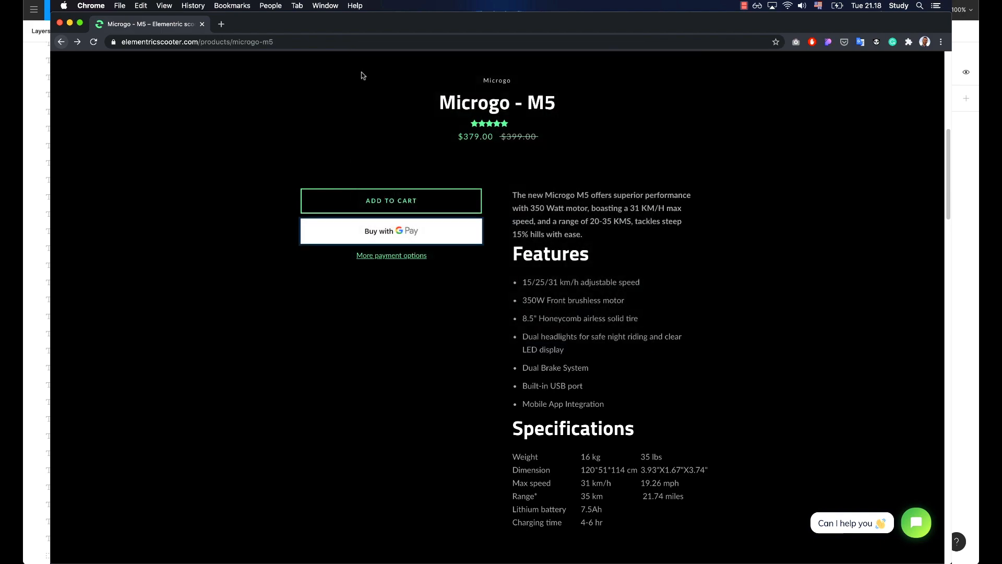
click(370, 254)
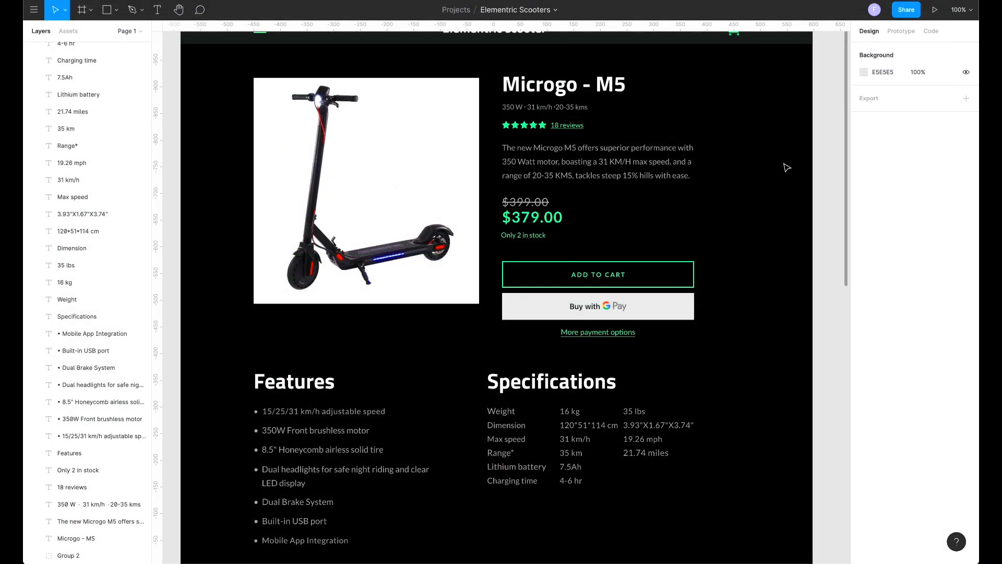
Switch back to Figma and replace the Google Pay button with a copy of the ADD TO CART button labelled "BUY NOW"
double_click(661, 311)
key(Delete)
click(608, 274)
alt+drag(609, 274, 608, 305)
double_click(608, 302)
text(BUY NOW)
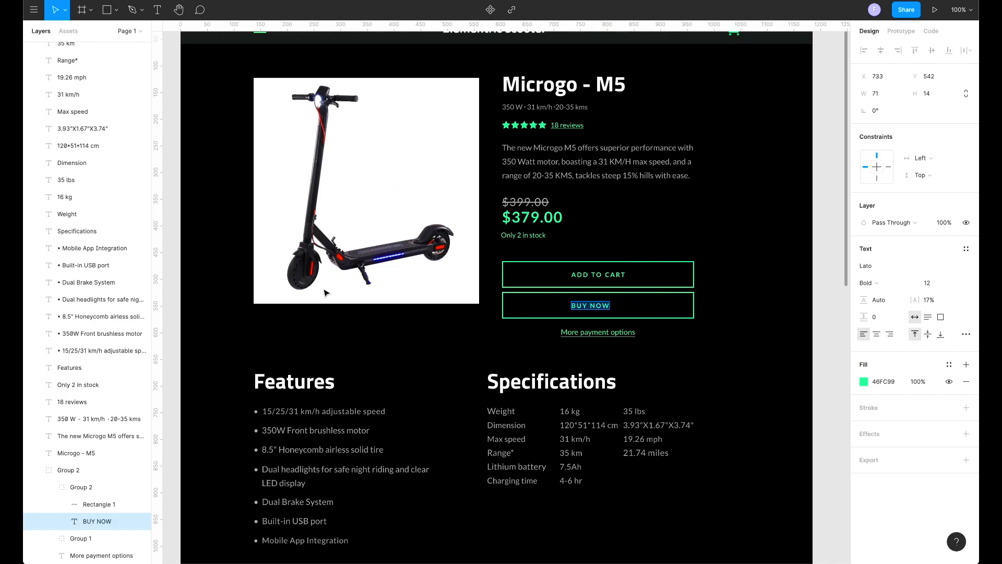
Make the BUY NOW button solid green with a black label, sending its background rectangle behind the text
key(shift+Tab)
super+click(600, 310)
key(super+[)
key(Escape)
Nudge the group of purchase buttons and payment link up 4 px toward the stock note
super+click(616, 332)
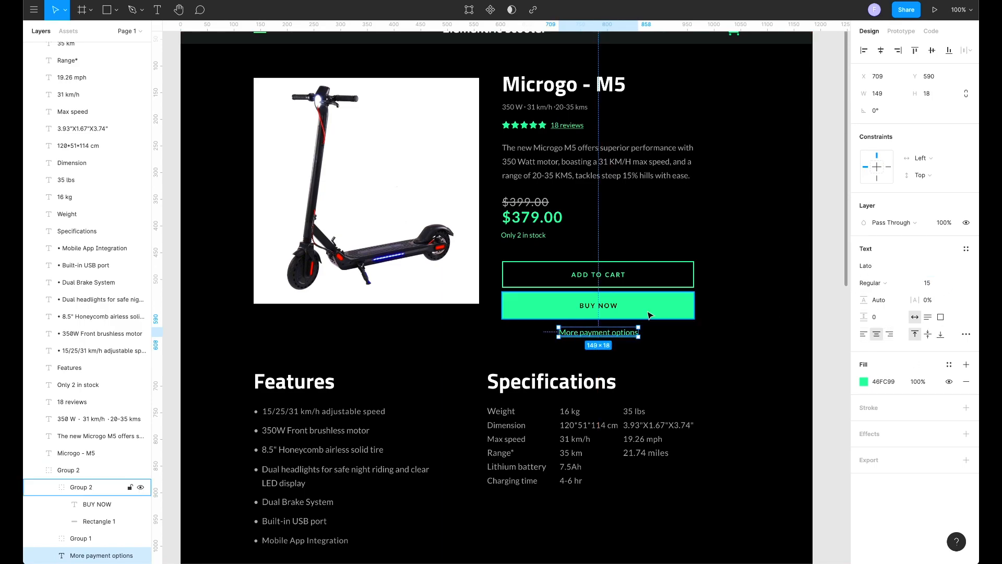
click(756, 309)
drag(765, 262, 580, 310)
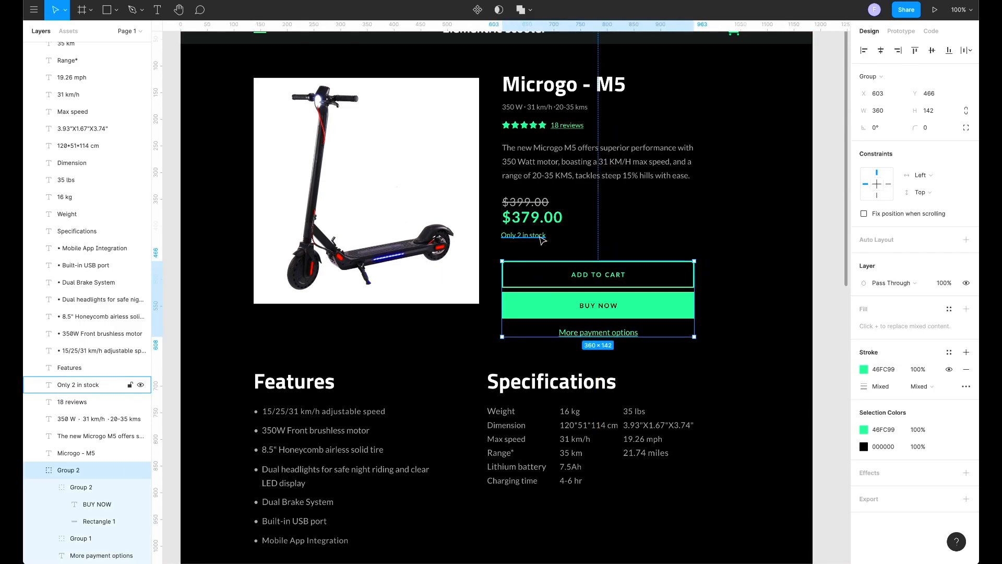
key(Up)
key(Up)
key(Up)
key(Up)
click(820, 262)
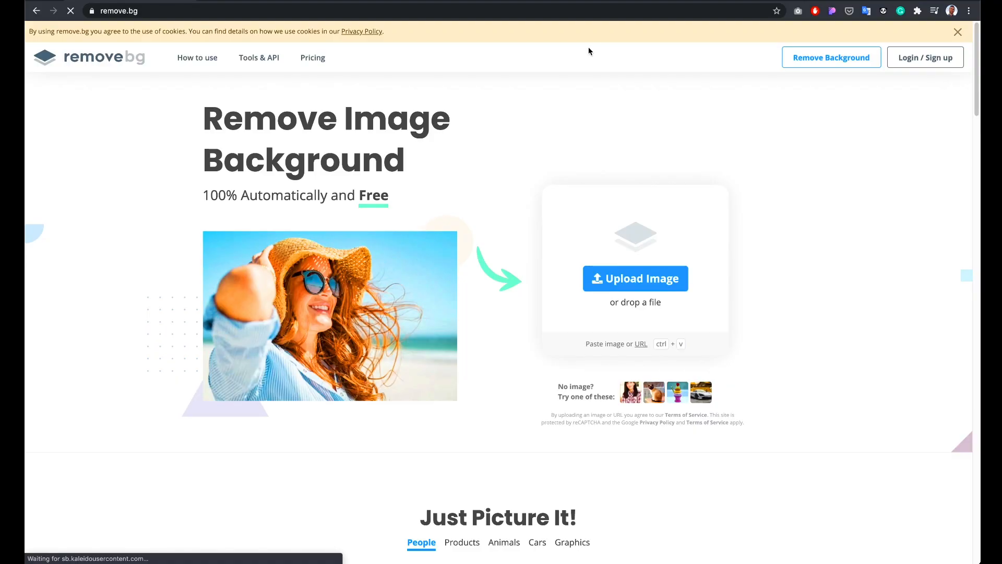
Switch to remove.bg in Chrome, upload the full scooter photo and download the version with its background removed
click(622, 279)
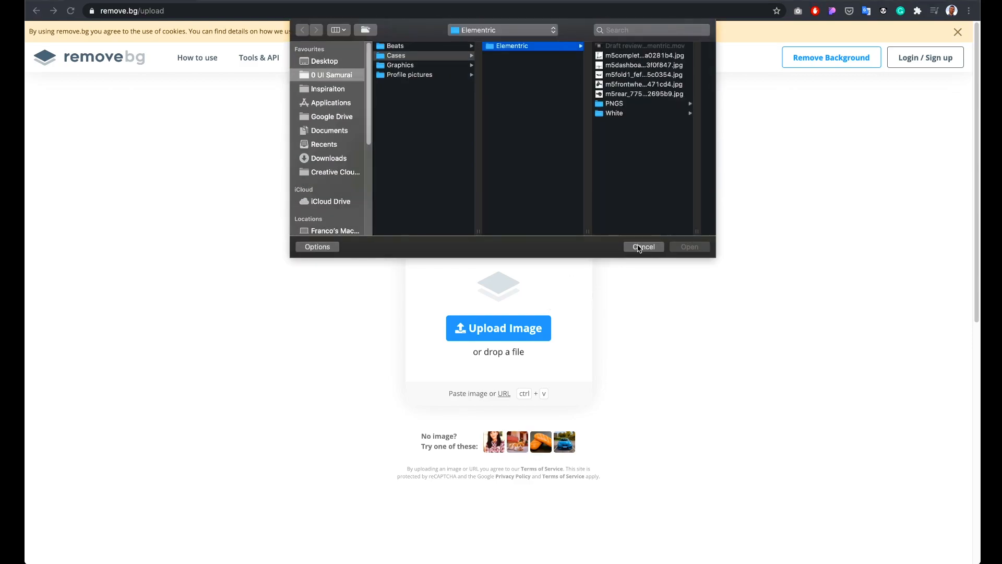
click(645, 73)
click(690, 249)
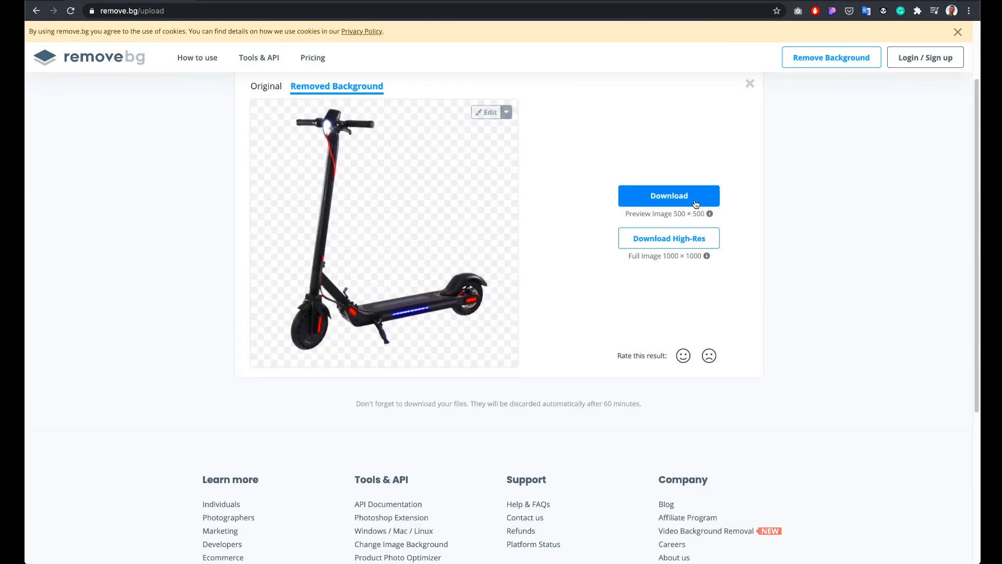
click(690, 201)
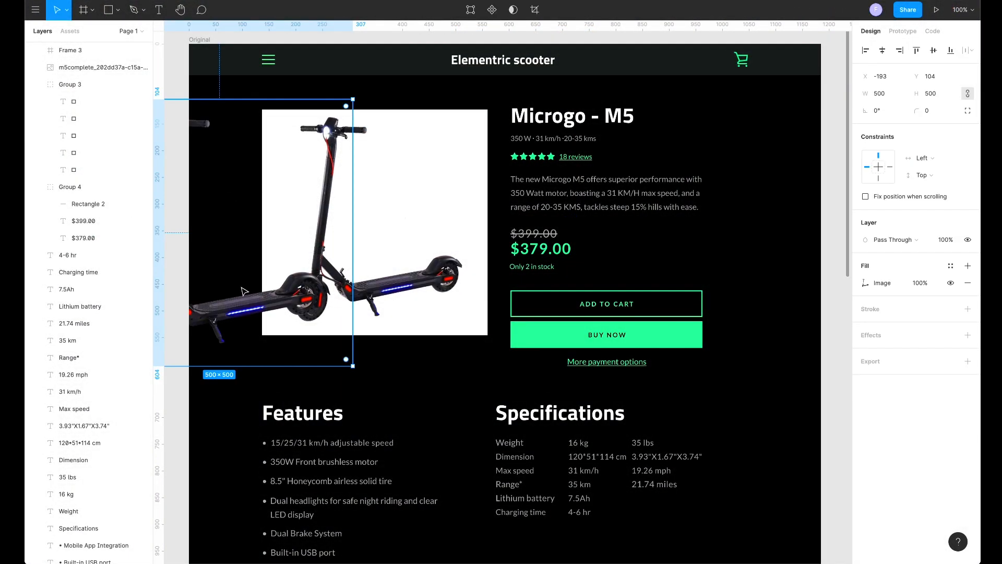
Switch to Figma, paste the cut-out scooter, scale it over the product image and delete the original white-background photo
key(ctrl+v)
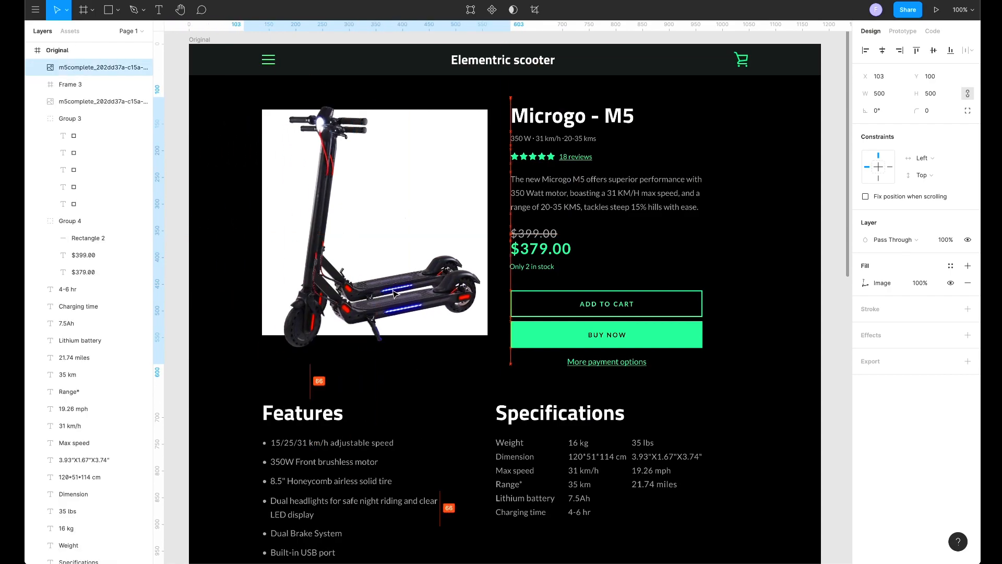
drag(535, 374, 489, 327)
click(464, 332)
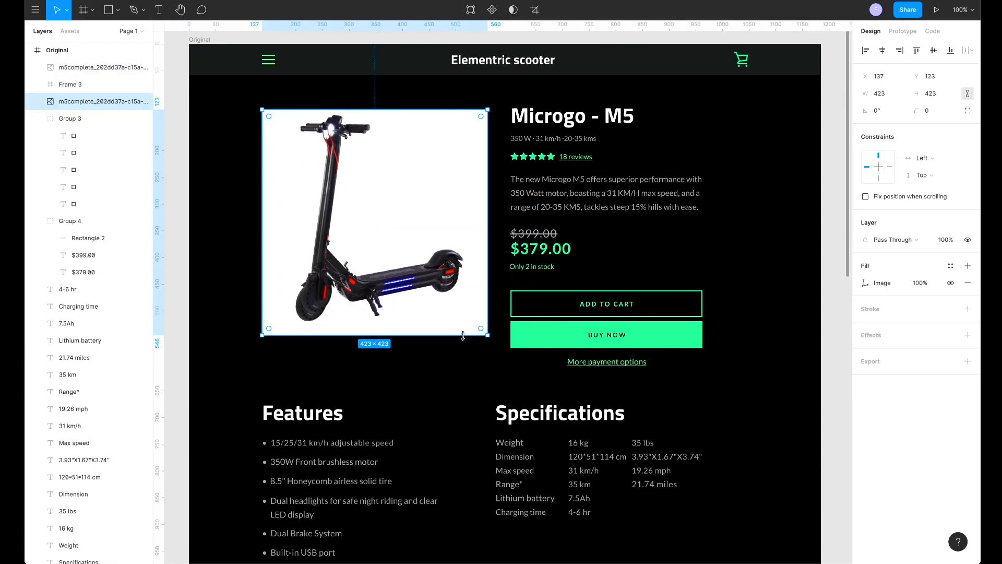
key(Delete)
click(398, 292)
click(269, 61)
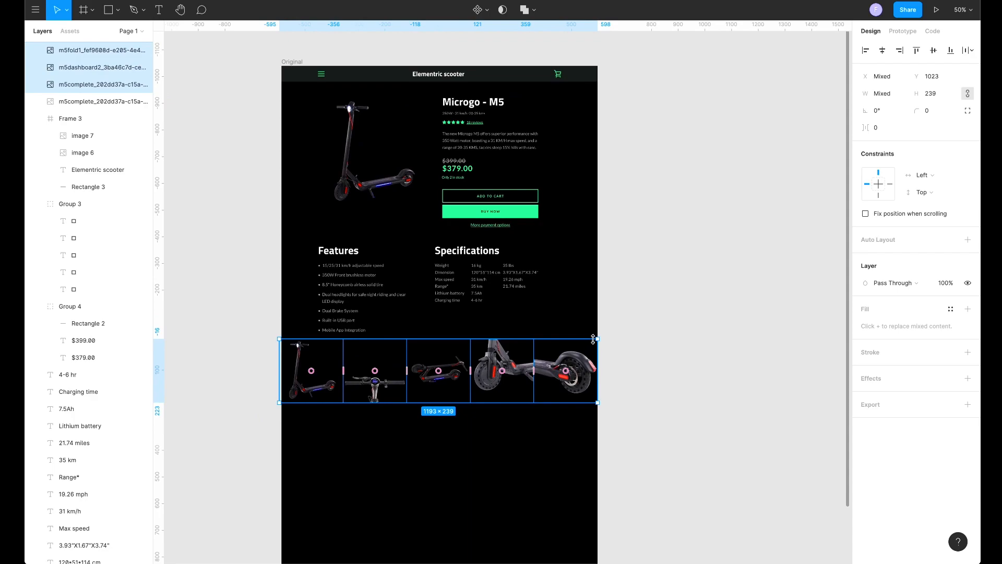
Scale the row of five scooter cut-outs down to 80 px high thumbnails and fit it beneath the main image
drag(593, 339, 426, 242)
key(z)
drag(283, 67, 540, 325)
drag(574, 392, 569, 356)
drag(599, 383, 531, 367)
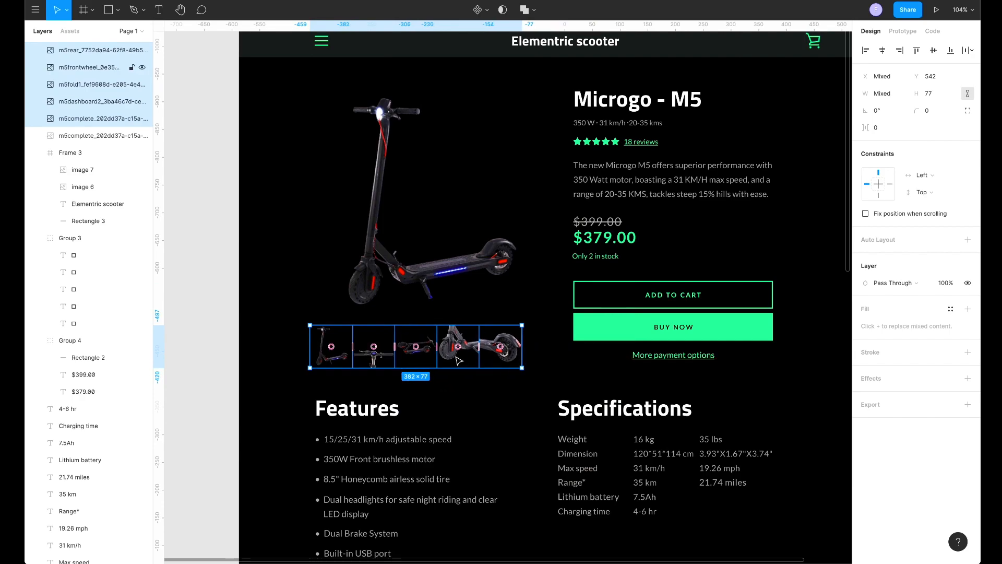
drag(355, 333, 360, 331)
drag(535, 366, 541, 372)
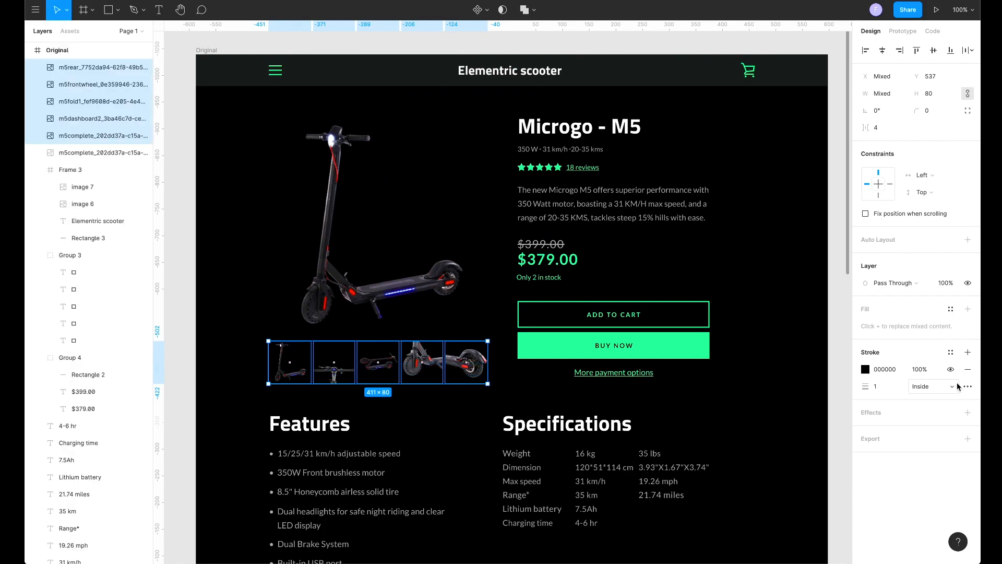
Give the five thumbnails a 1 px inside stroke in A9A9A9 at 20% opacity
click(886, 370)
text(A9A9A9)
key(Return)
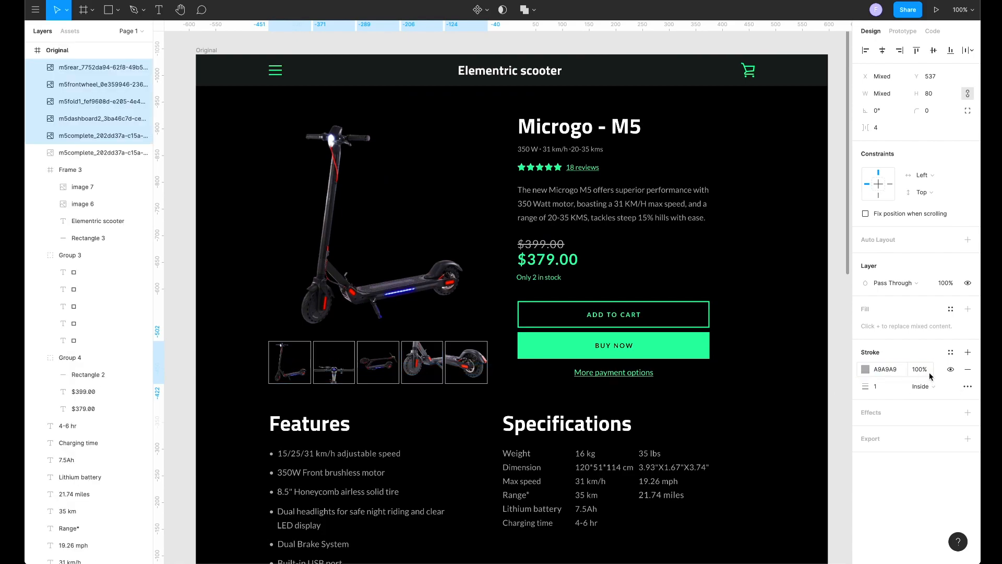
click(917, 370)
text(50)
key(Return)
text(30)
key(Return)
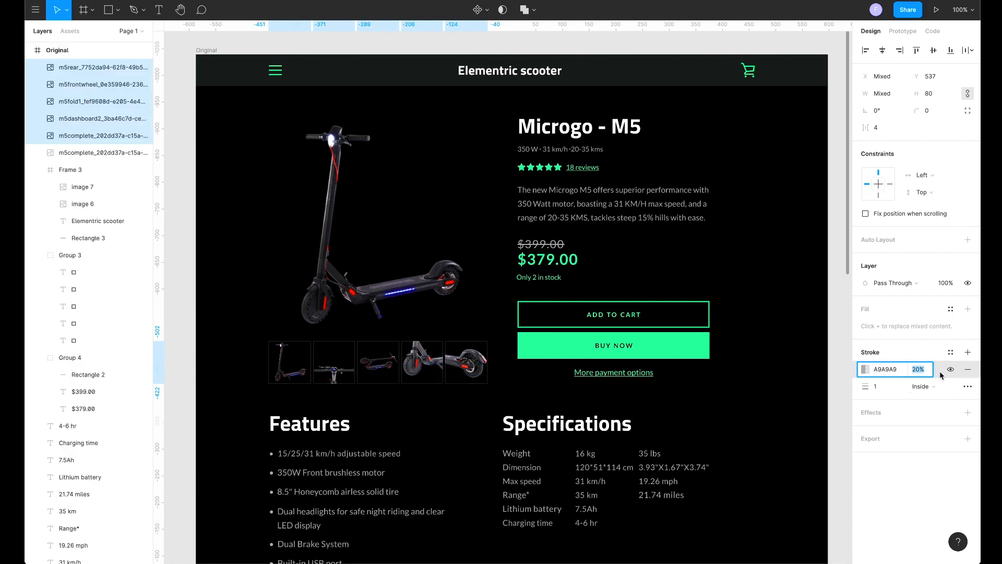
click(883, 387)
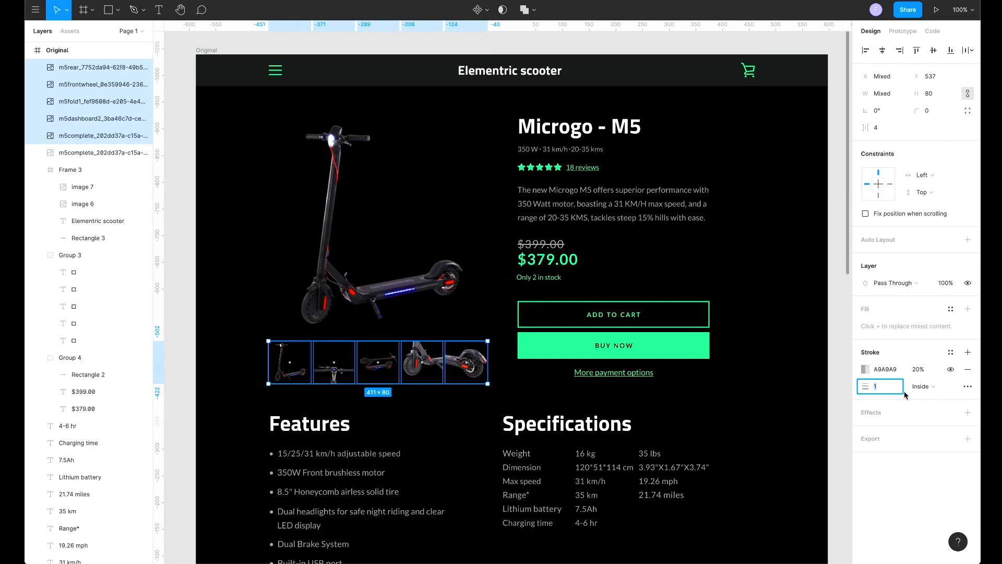
click(434, 436)
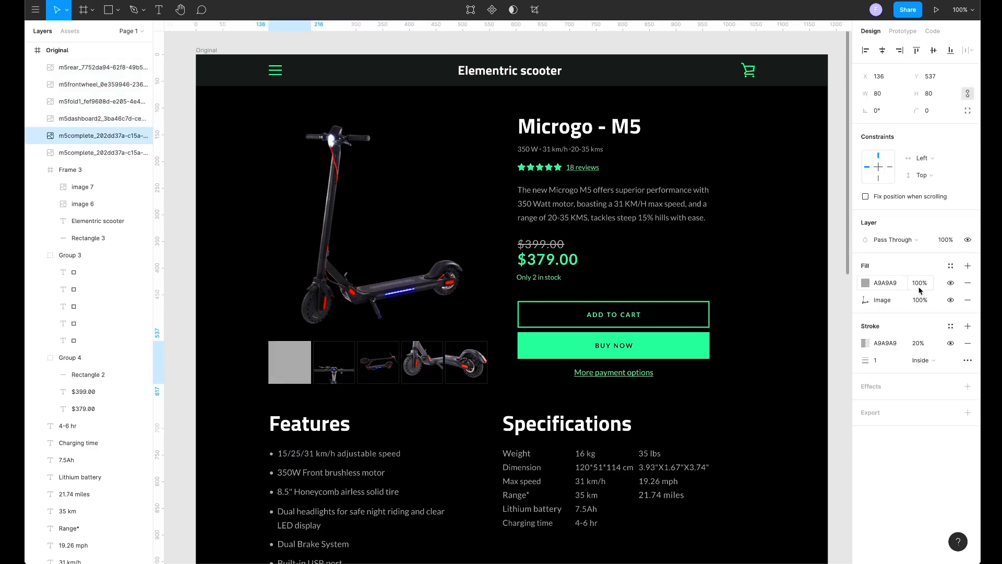
Highlight the first thumbnail by setting its A9A9A9 fill to 11% opacity
click(919, 283)
text(50)
key(Return)
text(20)
key(Return)
text(10)
key(Return)
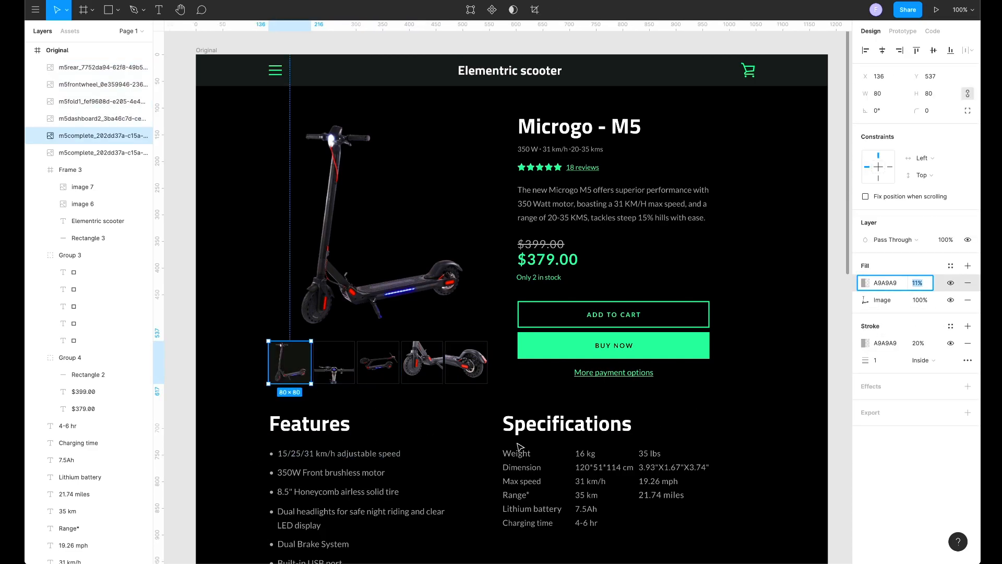
click(460, 434)
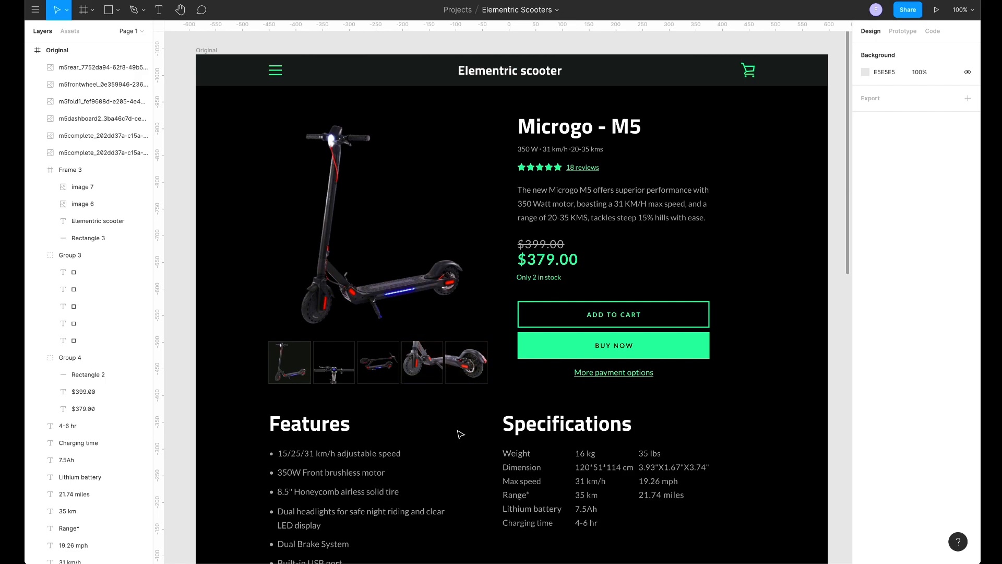
Lower the image exposure of the rear-wheel, front-wheel and handlebar thumbnails so they look darker
click(466, 362)
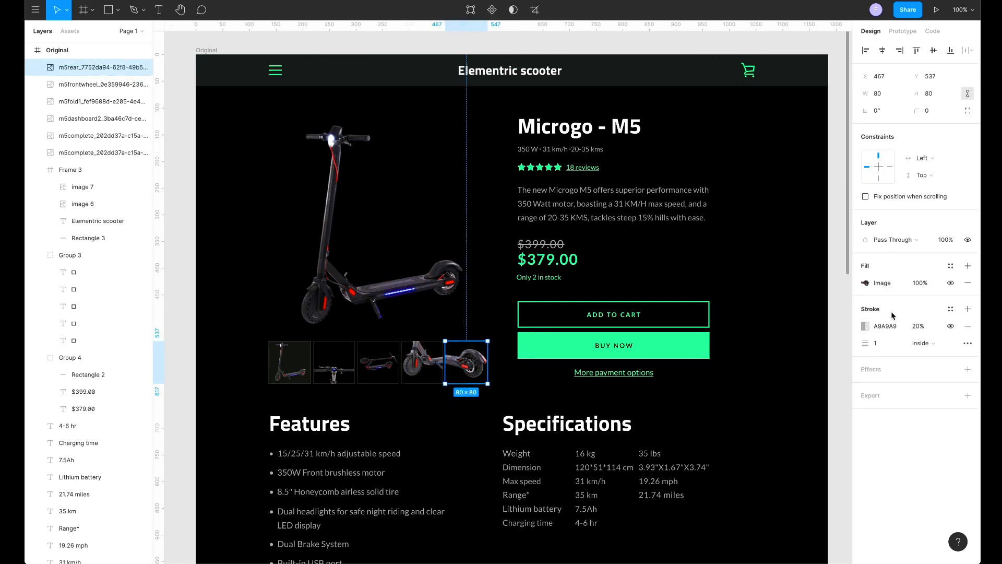
click(865, 283)
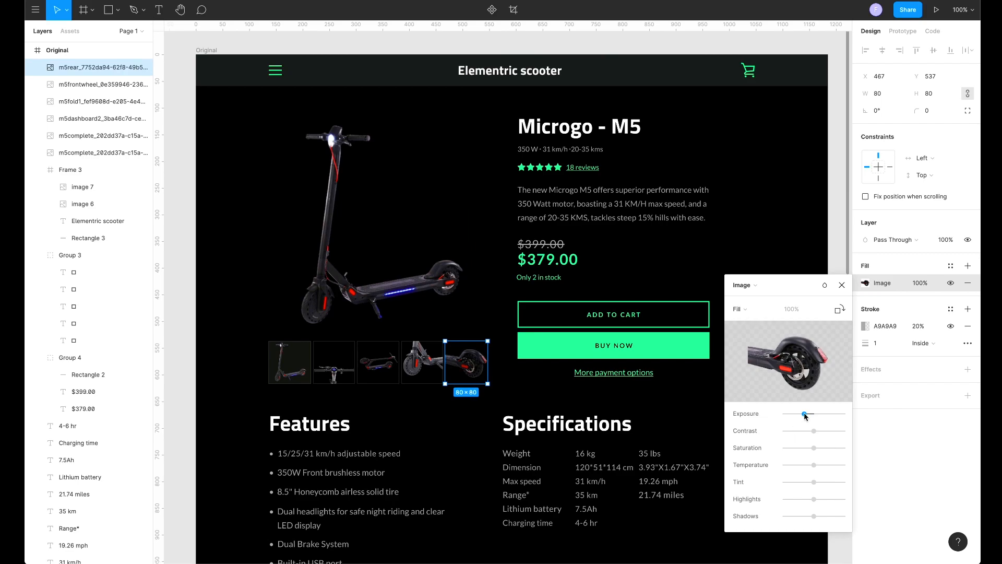
click(425, 368)
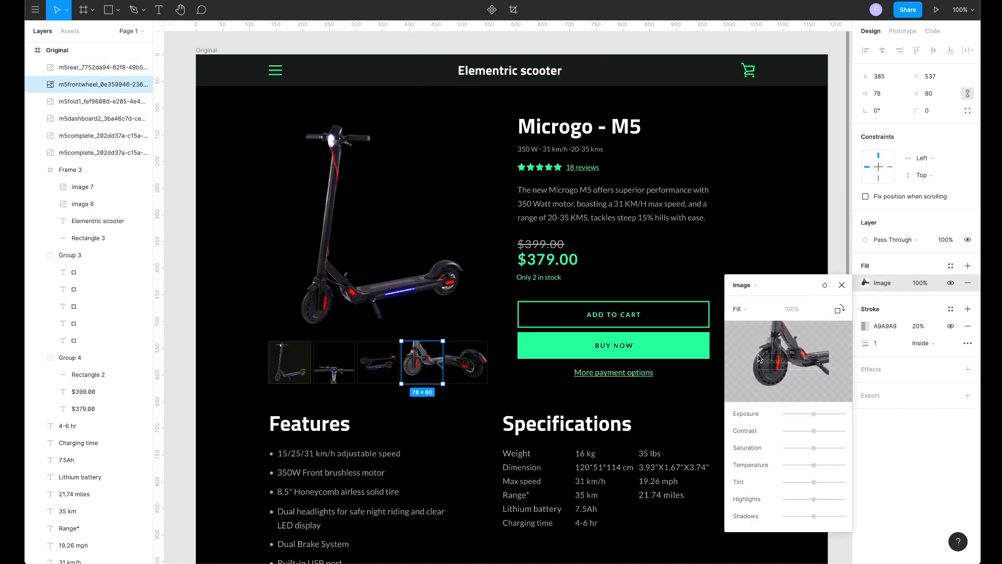
click(334, 366)
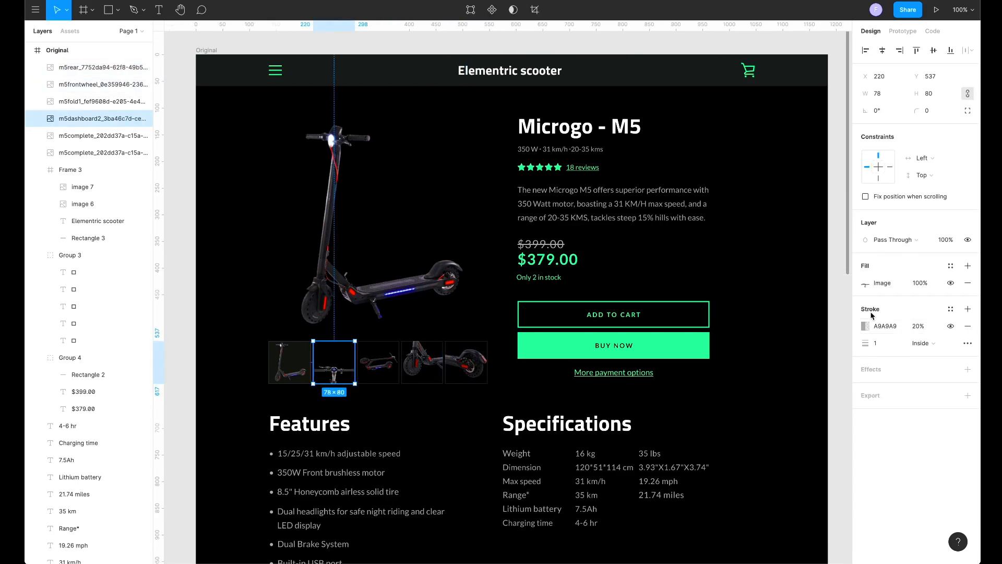
click(484, 421)
click(456, 424)
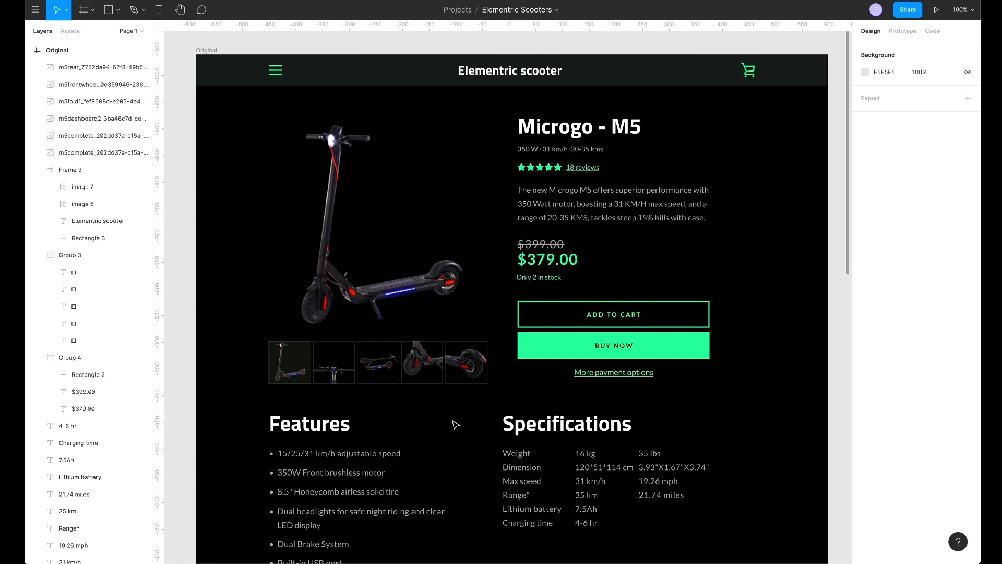
Set the Features and Specifications headings to size 24 in Regular weight
scroll(455, 425, down, 1)
click(321, 418)
shift+click(78, 231)
text(24)
key(Return)
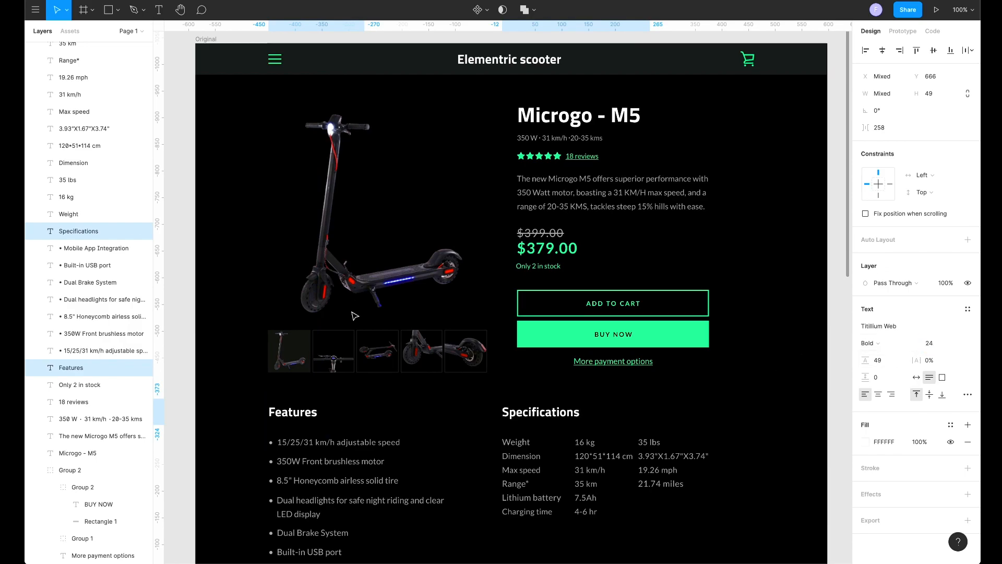
click(874, 344)
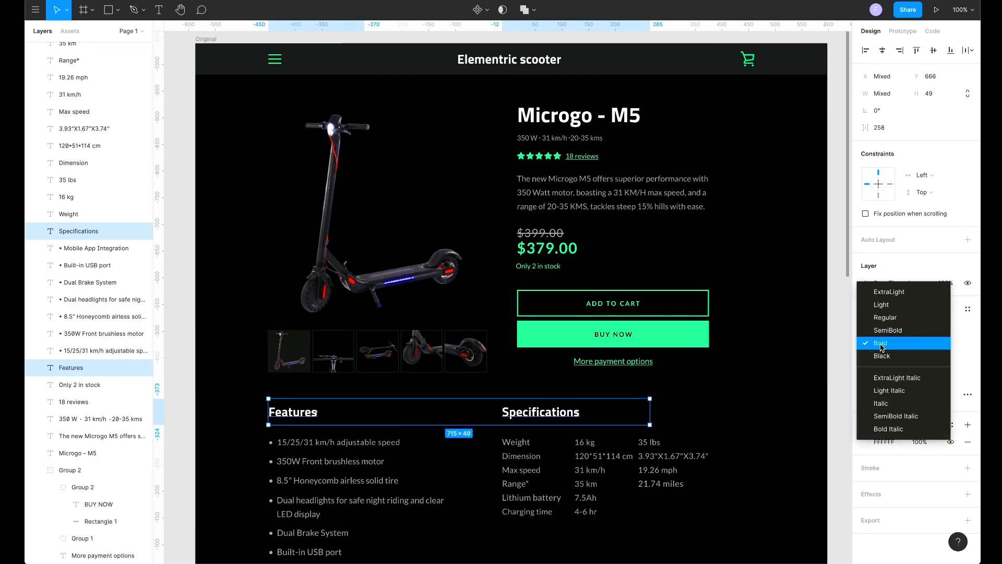
click(886, 318)
click(749, 414)
Set all seven lines of the Features list to font size 15
scroll(575, 434, down, 2)
click(402, 423)
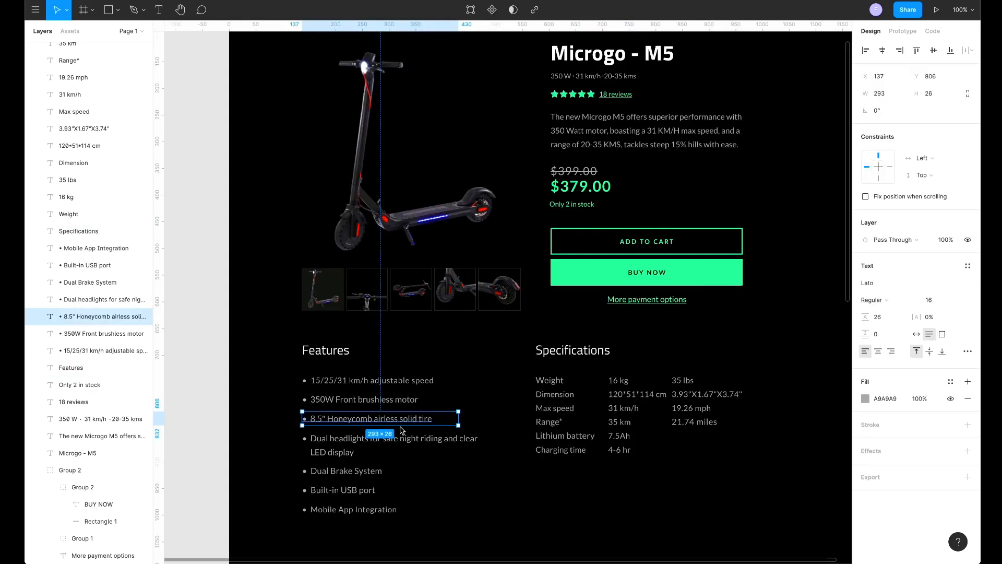
drag(345, 532, 382, 384)
click(934, 300)
text(15)
key(Return)
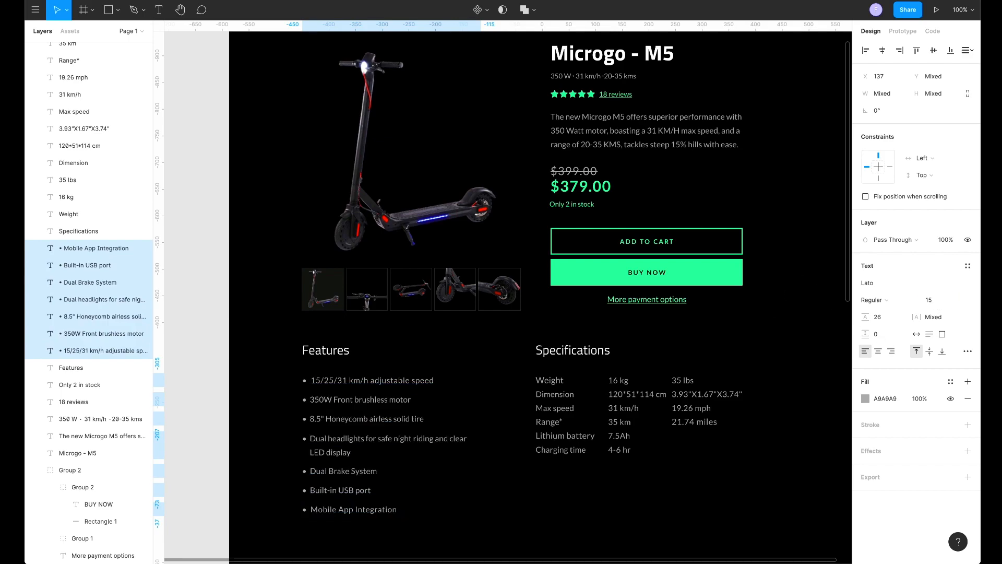
click(506, 485)
Remove the bullet characters from the start of every line in the Features list
scroll(397, 397, down, 1)
double_click(308, 347)
key(BackSpace)
key(BackSpace)
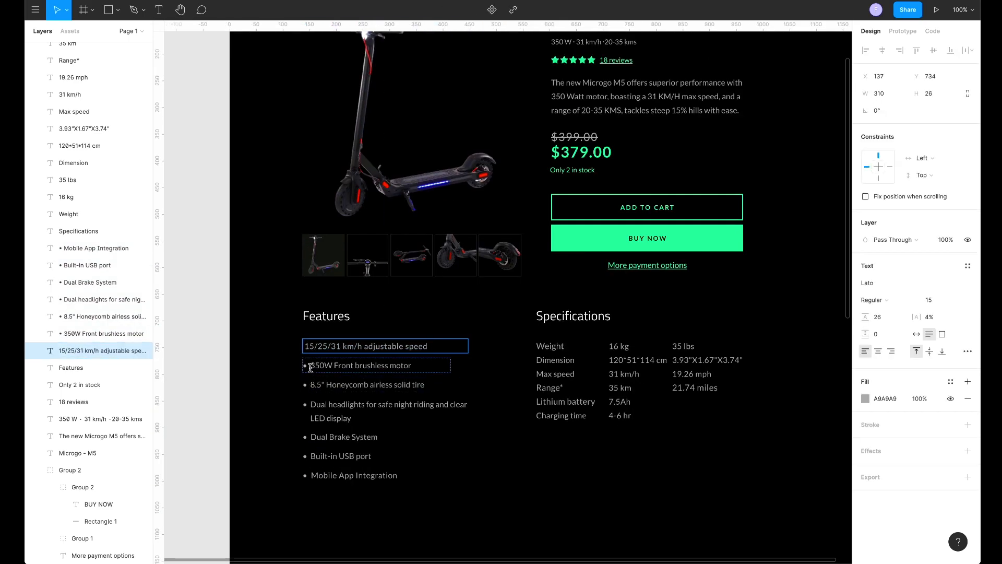
click(308, 366)
key(BackSpace)
key(BackSpace)
mouse_move(310, 385)
mouse_down()
mouse_move(290, 387)
mouse_move(282, 438)
mouse_up()
key(BackSpace)
key(BackSpace)
key(BackSpace)
key(BackSpace)
drag(311, 476, 256, 480)
key(BackSpace)
click(260, 315)
Paste the green checkmark icon beside the first feature and duplicate it down the list, one for each feature
key(z)
drag(260, 308, 443, 469)
key(super+v)
drag(385, 199, 385, 254)
key(super+d)
scroll(340, 373, down, 2)
key(super+d)
key(super+d)
drag(382, 355, 382, 407)
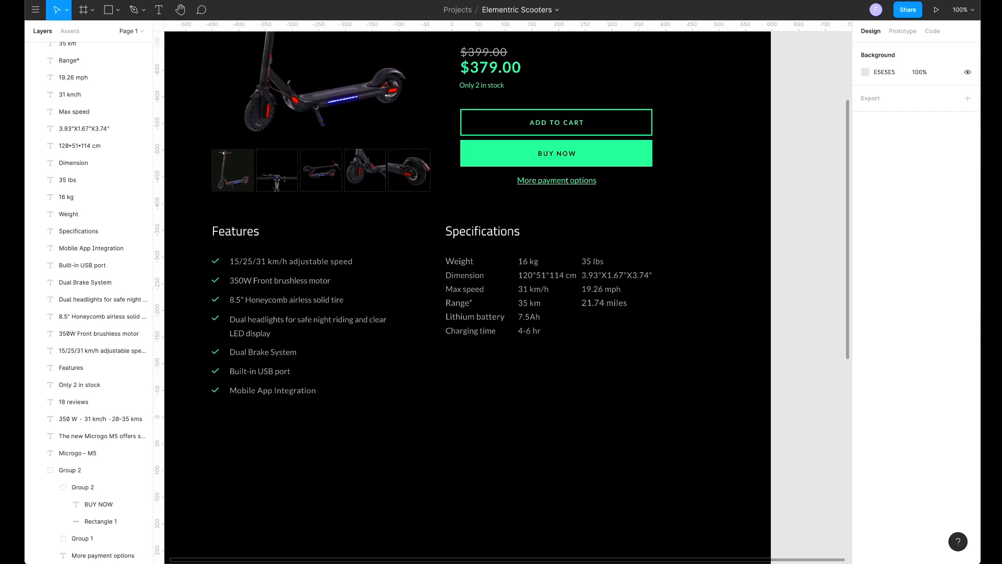
click(572, 376)
Set the imperial values column in the Specifications table to font size 13
drag(398, 197, 718, 416)
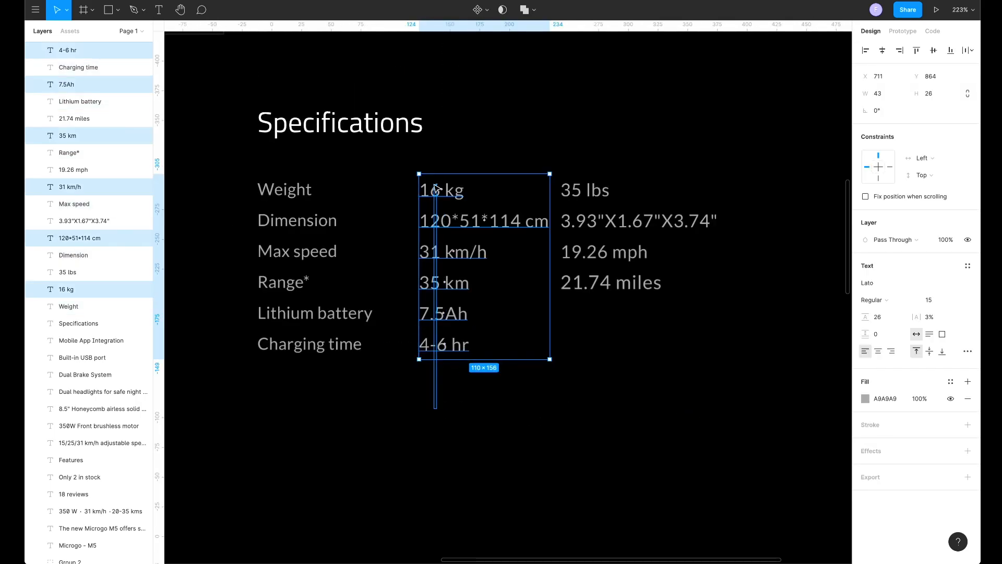
drag(436, 186, 436, 185)
drag(598, 335, 633, 204)
drag(940, 344, 943, 329)
key(Escape)
click(469, 430)
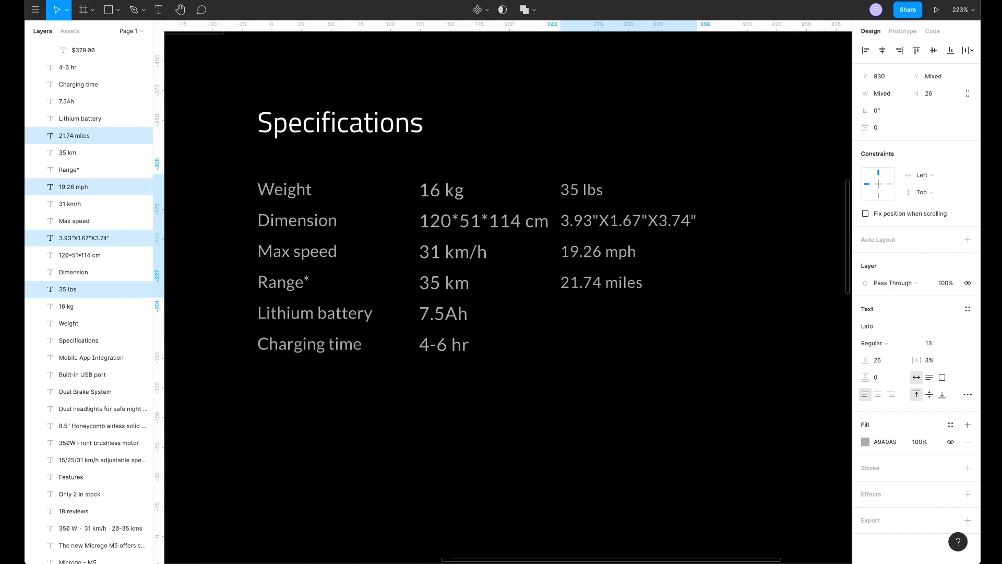
Change the fill of the metric values column in the Specifications table to white, FFFFFF
drag(463, 444, 418, 173)
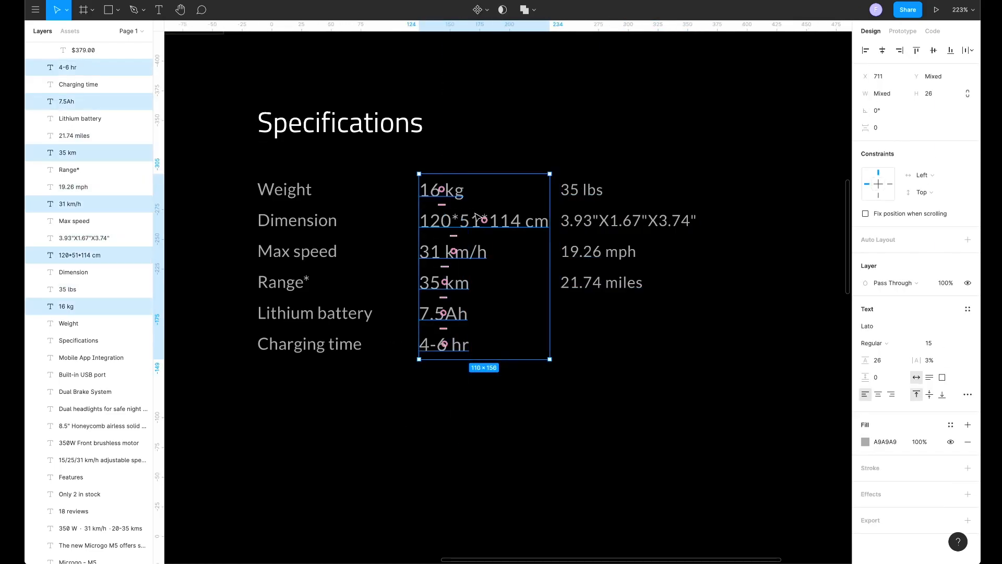
click(858, 442)
click(865, 443)
drag(768, 355, 672, 209)
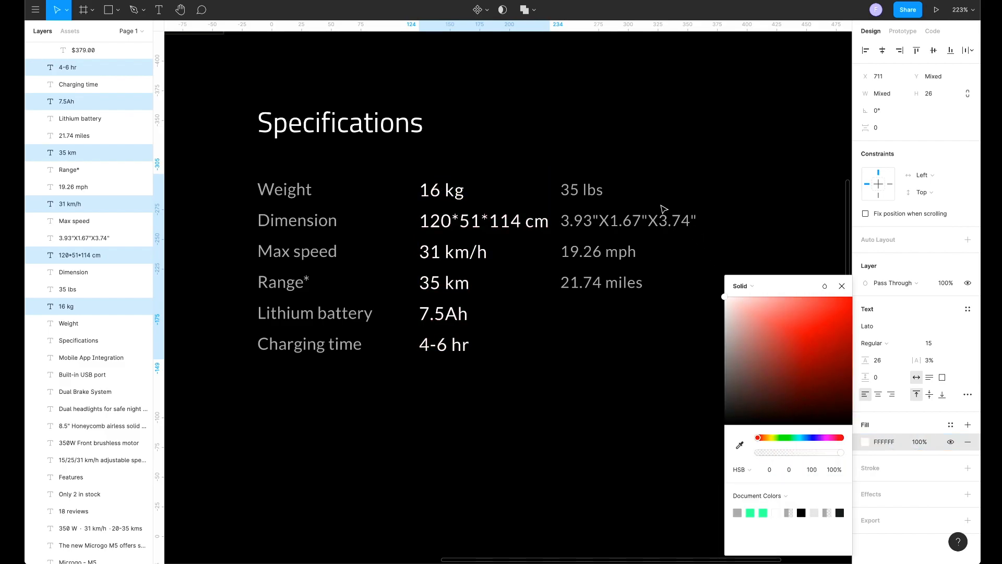
click(572, 440)
Widen the gap between the metric and imperial columns and nudge both value columns closer to the specification labels
key(alt)
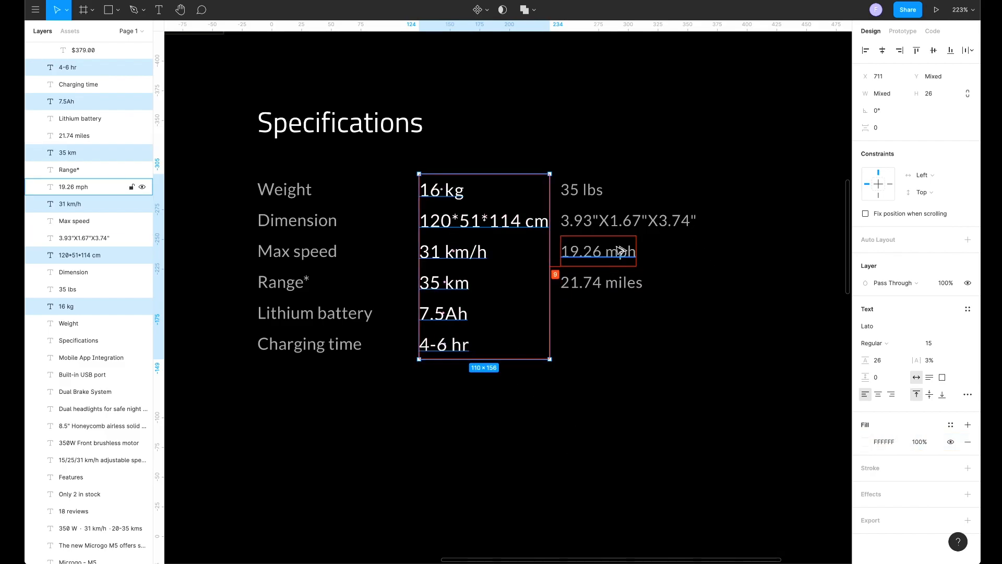
drag(652, 377, 592, 171)
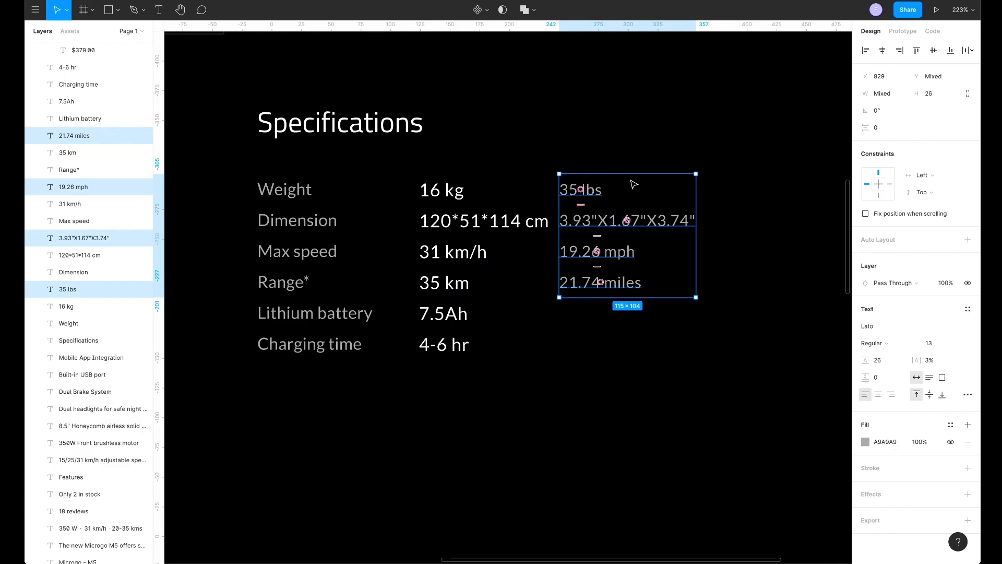
drag(408, 477, 460, 180)
drag(655, 357, 603, 171)
key(alt)
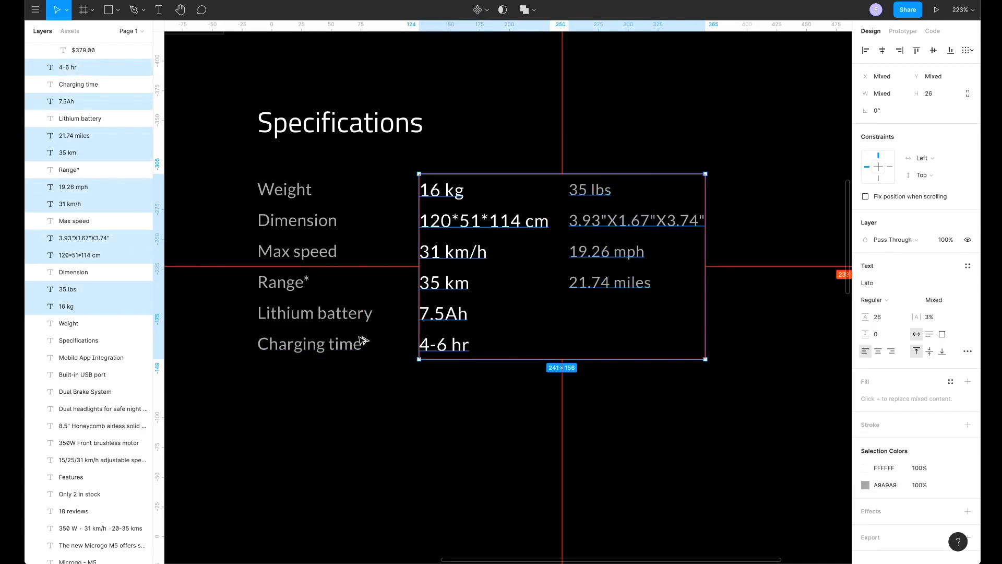
key(shift+Left)
key(Left)
key(Left)
key(Left)
key(Left)
key(Left)
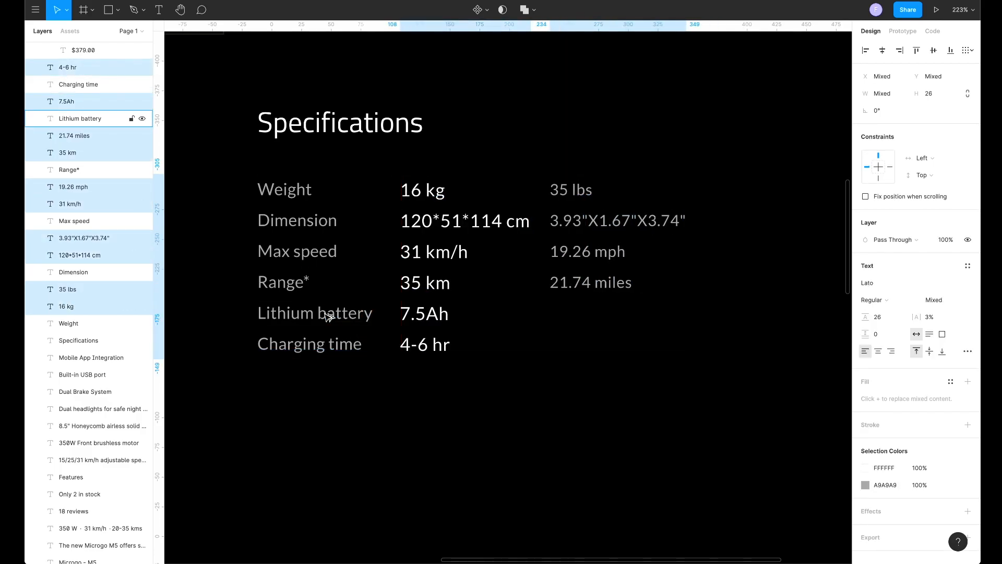
Group each specification row and set the vertical spacing between the six rows to 8
scroll(328, 316, down, 5)
drag(328, 192, 651, 368)
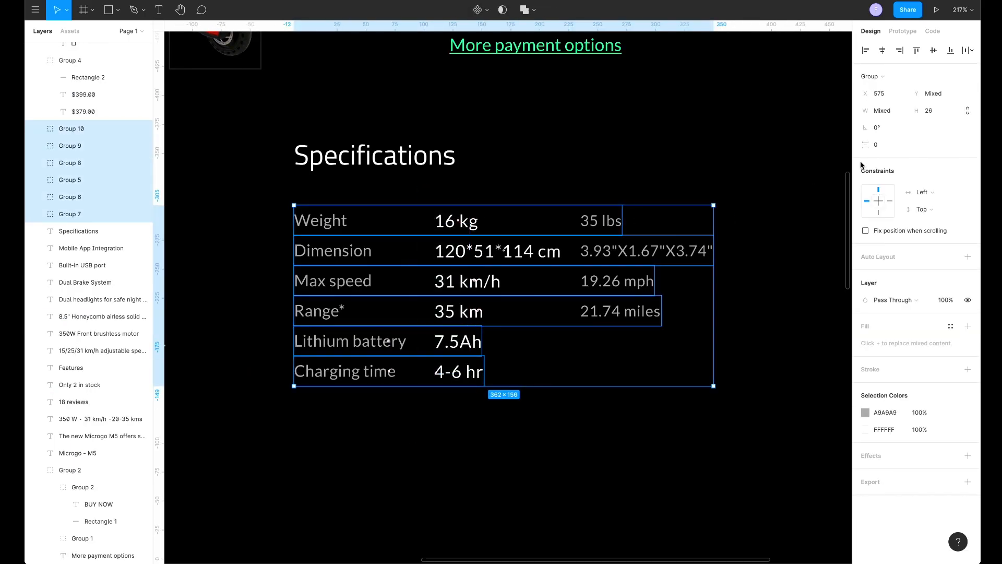
click(884, 148)
text(8)
key(Return)
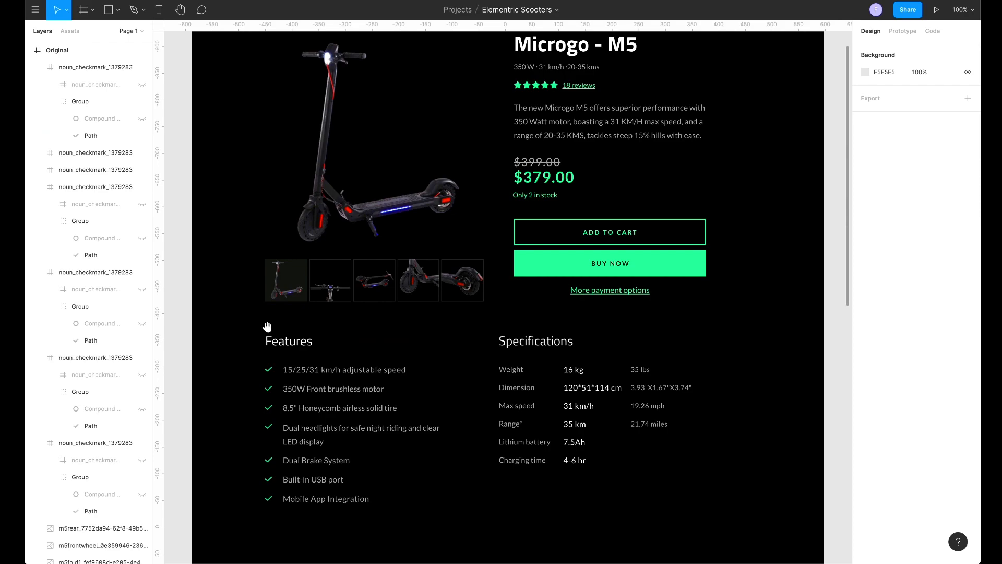
Move the Features and Specifications sections down for more space below the thumbnails and purchase buttons
drag(249, 316, 695, 502)
key(Down)
key(Down)
key(Down)
key(Down)
key(Down)
key(Down)
key(Down)
key(Down)
key(Down)
key(Down)
key(Down)
key(Down)
key(Down)
key(Down)
key(Down)
key(Down)
key(Down)
key(Down)
key(Down)
key(Down)
click(803, 236)
drag(796, 221, 799, 252)
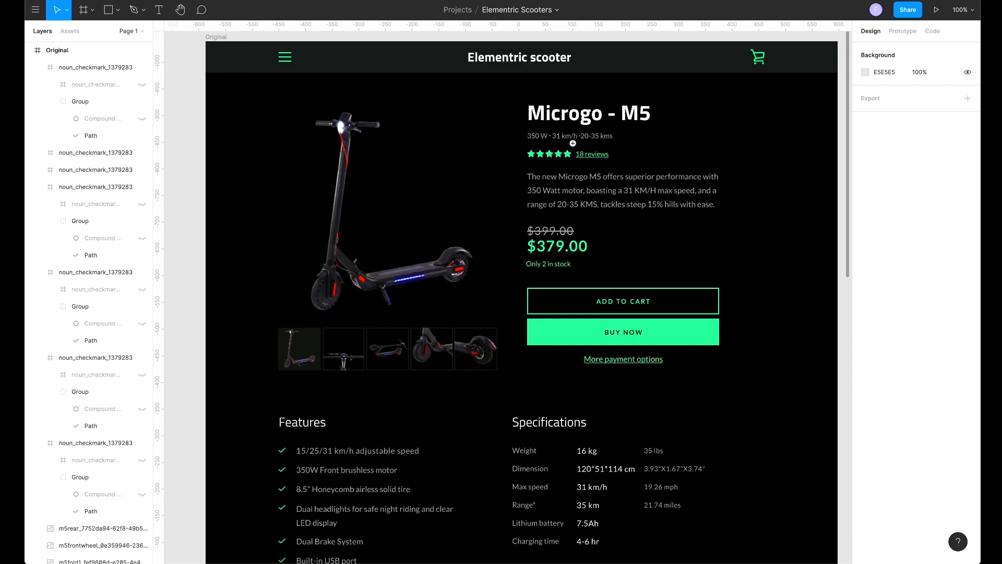
In the product description, change "Watt" to "W" and "KM/H" to "km/h"
drag(459, 134, 671, 240)
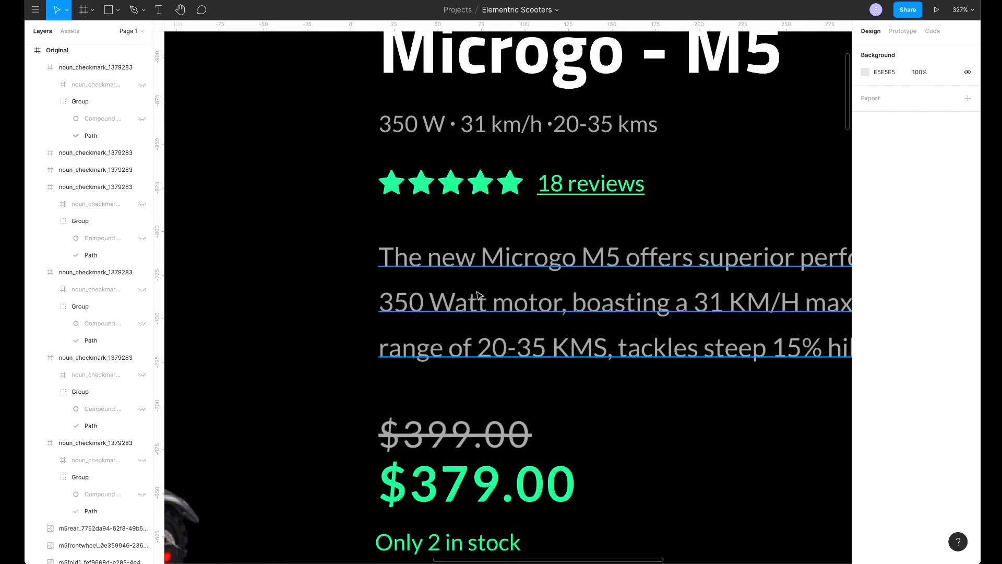
double_click(461, 304)
click(487, 304)
key(BackSpace)
key(BackSpace)
key(BackSpace)
click(749, 307)
key(BackSpace)
key(BackSpace)
key(BackSpace)
text(km/)
key(Delete)
text(h)
click(742, 178)
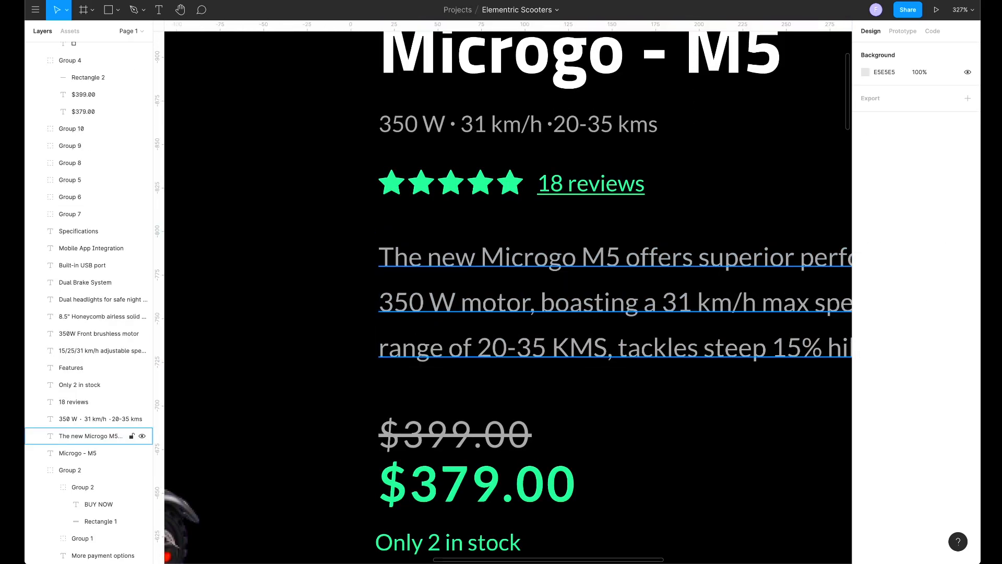
Change "KMS" to "kms" in the range figure of the product description
drag(575, 350, 384, 347)
double_click(385, 347)
double_click(385, 347)
text(kms)
key(Escape)
Add a space before the unit in the motor feature so it reads "350 W Front brushless motor"
key(shift+1)
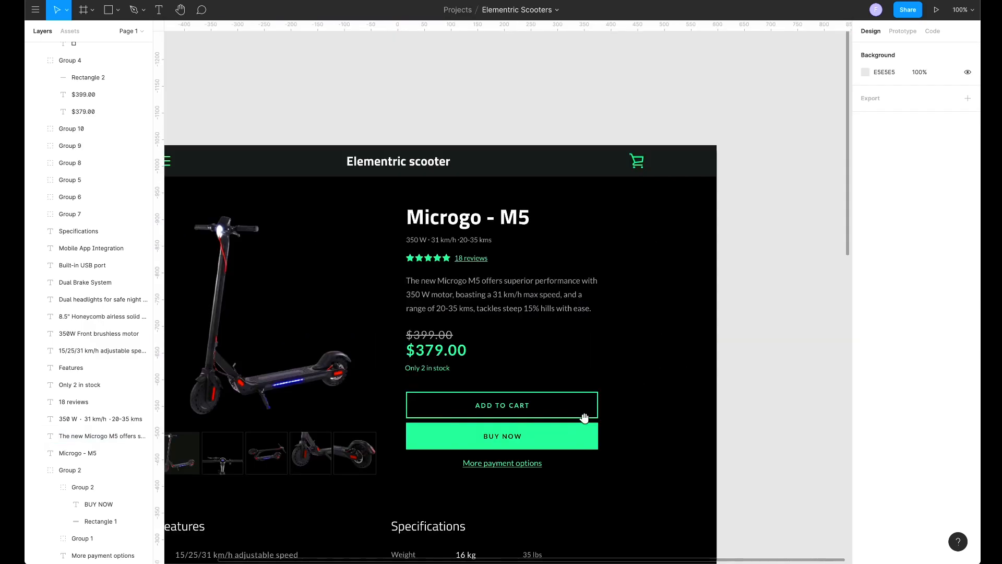
key(shift+0)
double_click(367, 332)
click(774, 494)
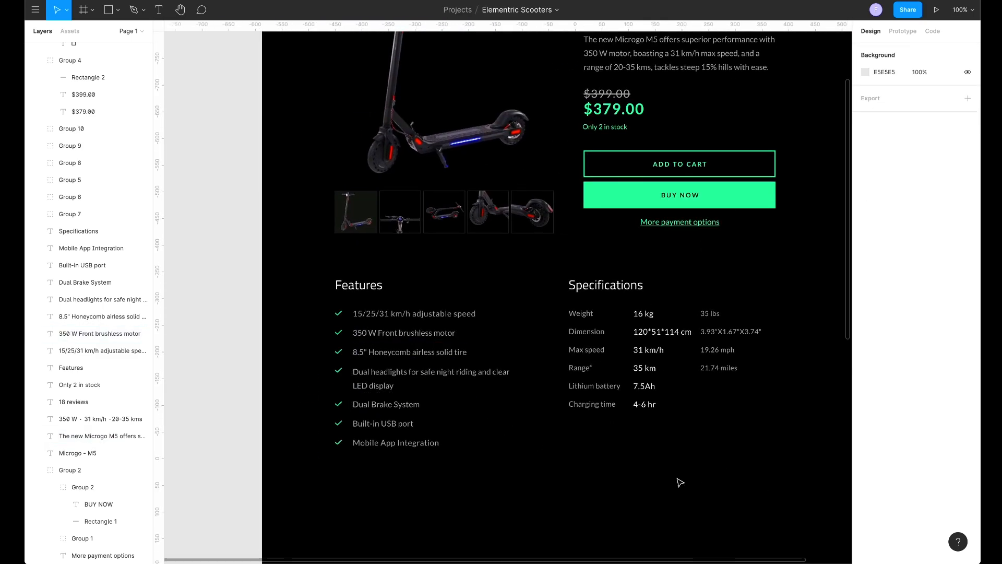
Add the breadcrumb text "Home / Products / Microgo M5" above the main scooter image
scroll(829, 433, up, 5)
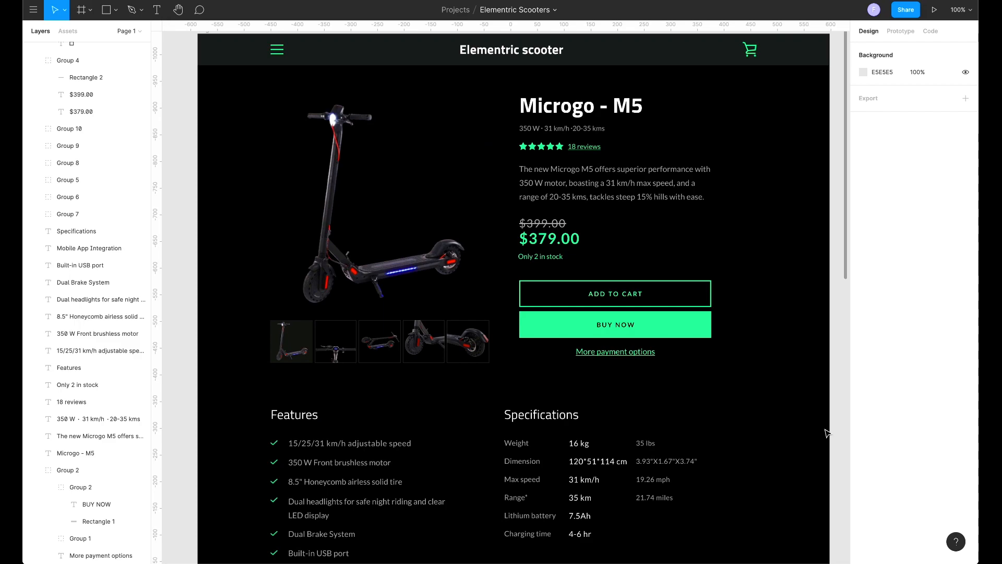
click(281, 89)
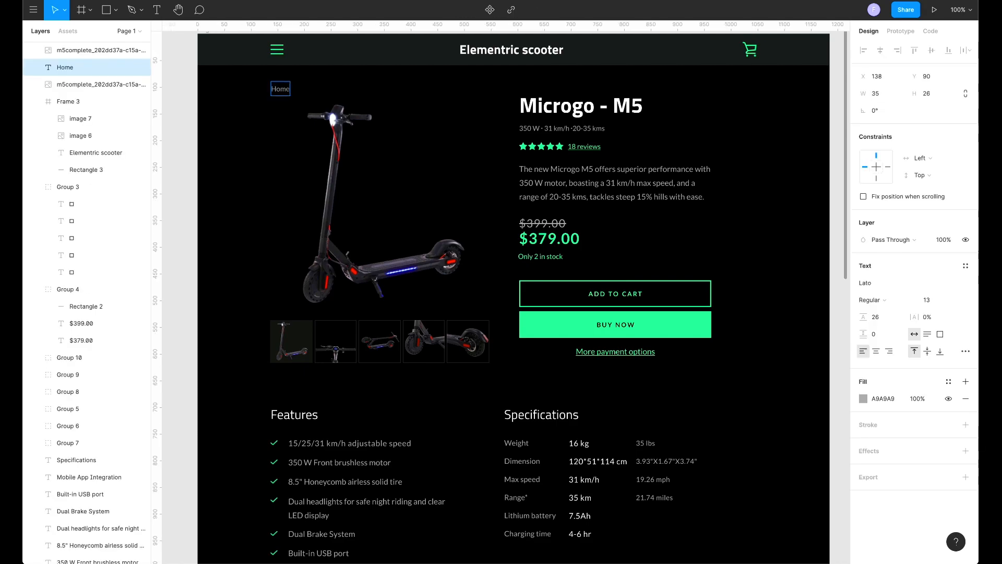
text(Products / Microgo)
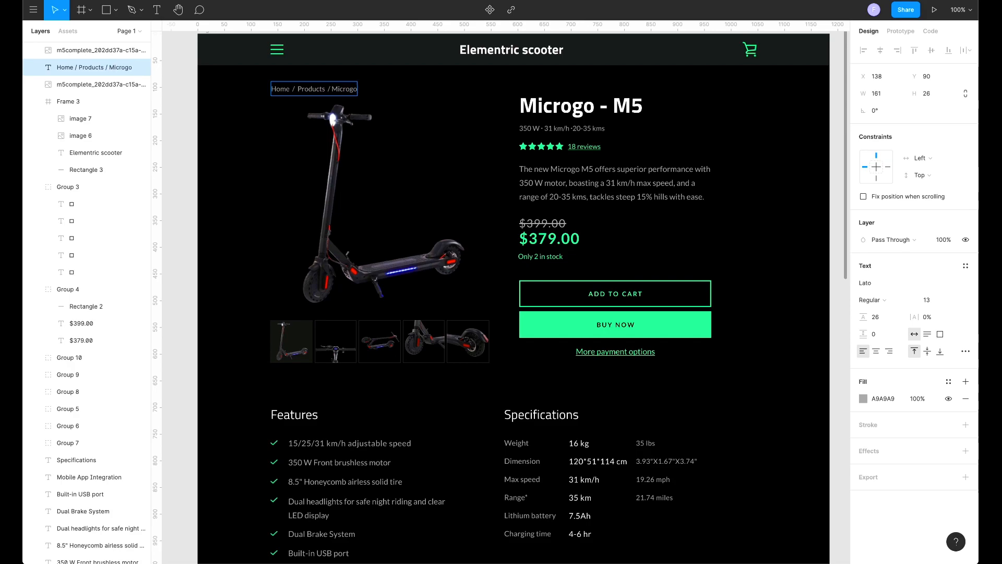
text( M5)
Colour the "Microgo M5" part of the breadcrumb white to mark the current page
key(shift+Left)
key(shift+Left)
key(shift+Left)
key(shift+Left)
key(shift+Left)
key(shift+Left)
key(shift+Left)
key(shift+Left)
key(shift+Left)
key(shift+Left)
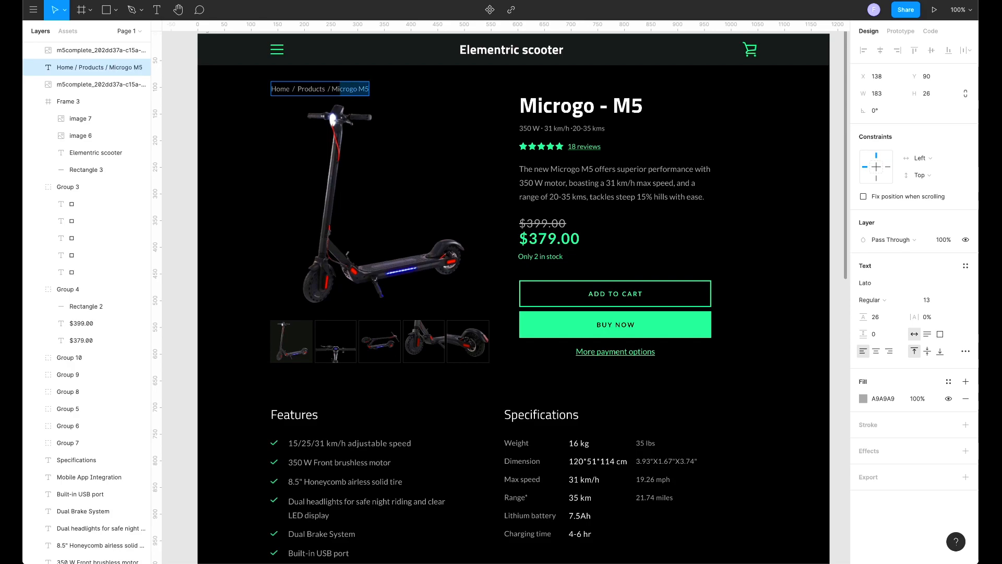
click(863, 399)
key(Escape)
Group the main image with its thumbnails and move the page content down to leave space under the breadcrumb
drag(268, 124, 701, 538)
scroll(701, 537, up, 3)
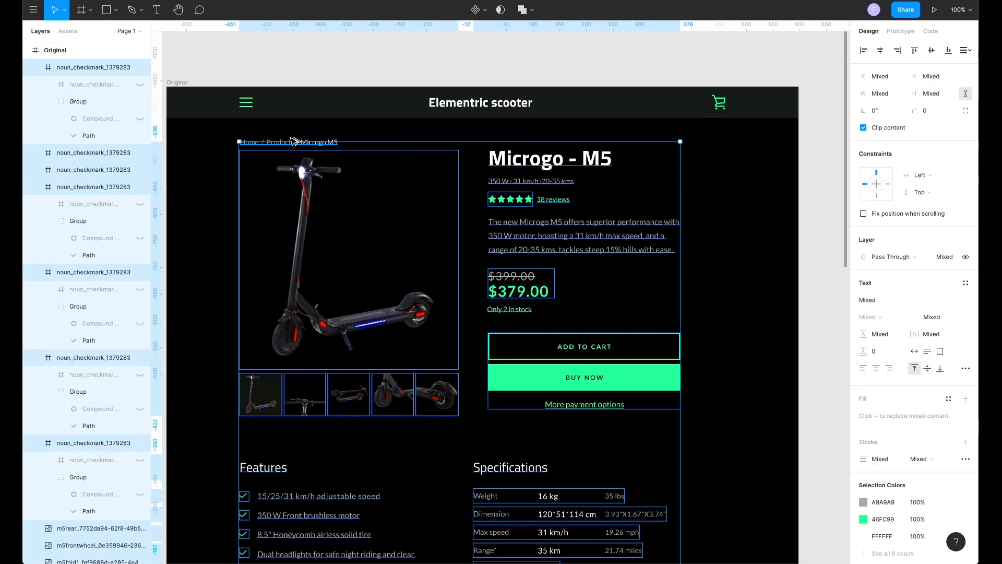
click(447, 409)
drag(447, 408, 720, 546)
scroll(721, 546, up, 3)
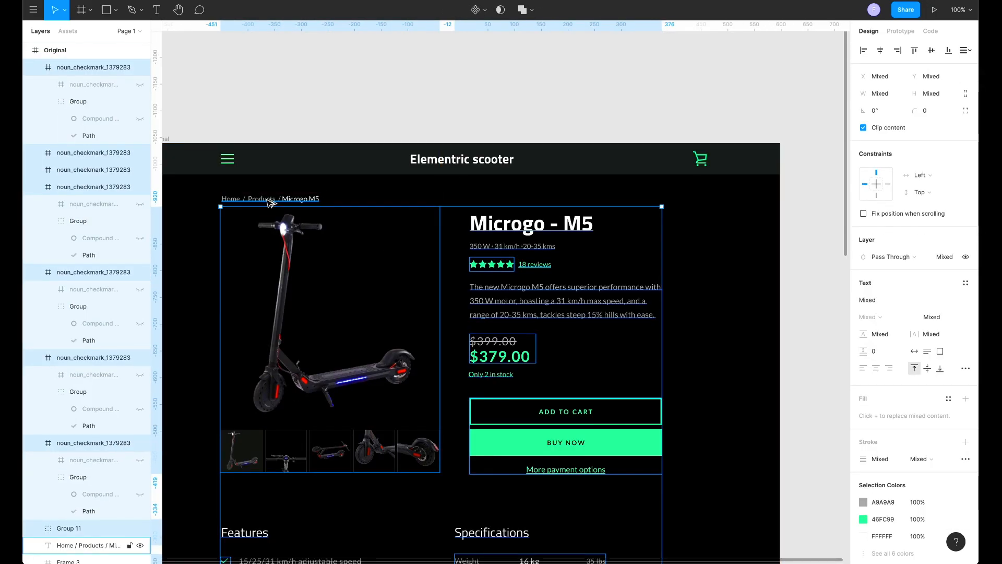
click(730, 294)
scroll(752, 233, down, 5)
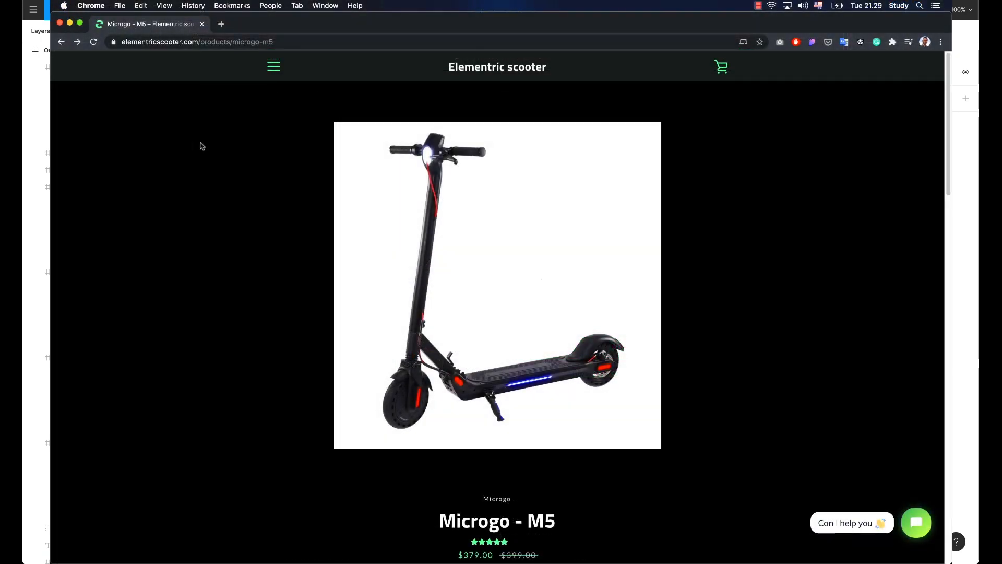
Examine the navigation menu on the live Elementric scooter site in Chrome and return to Figma
click(272, 68)
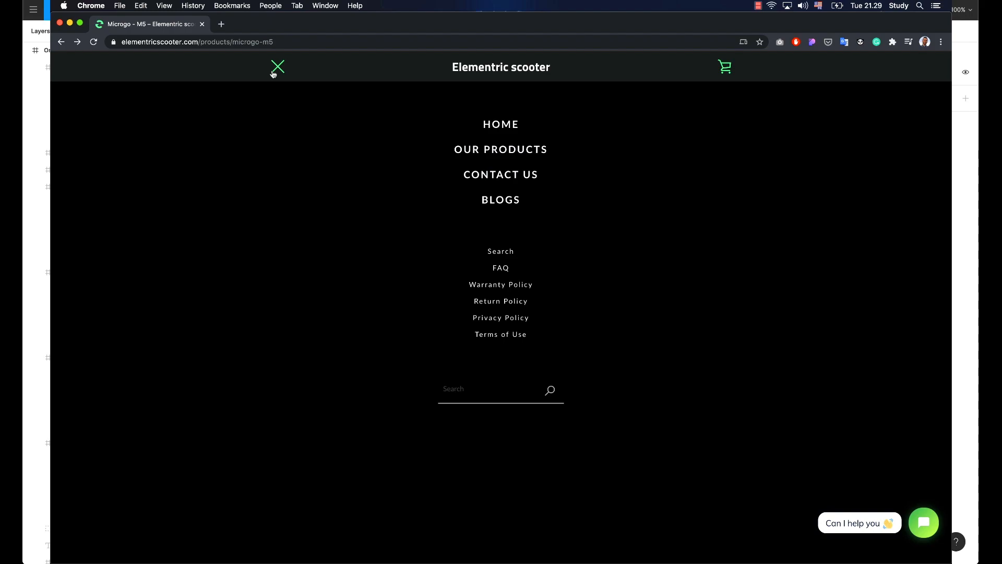
key(super+Tab)
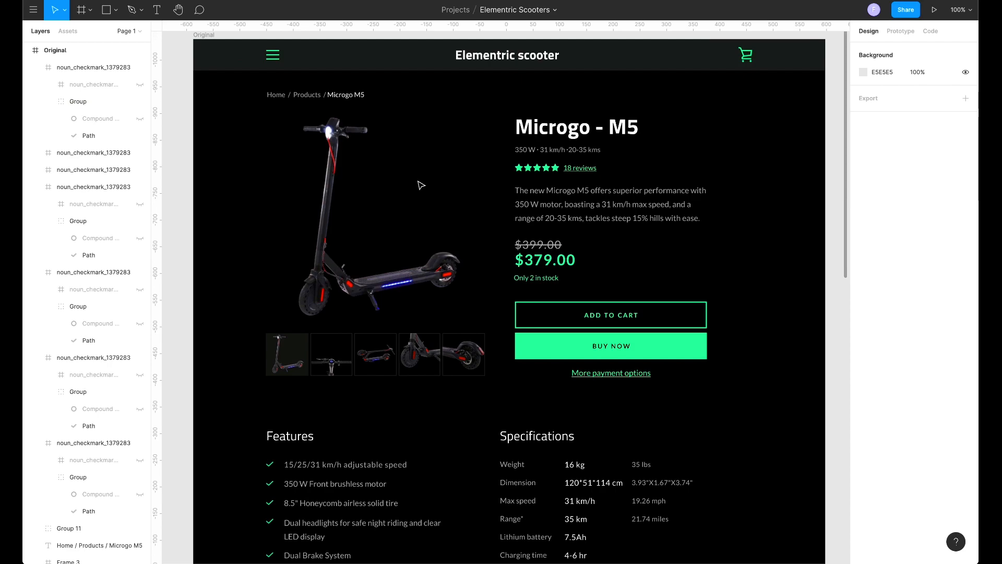
Remove the hamburger menu icon from the header and move the "Elementric scooter" title to the content's left edge
click(272, 60)
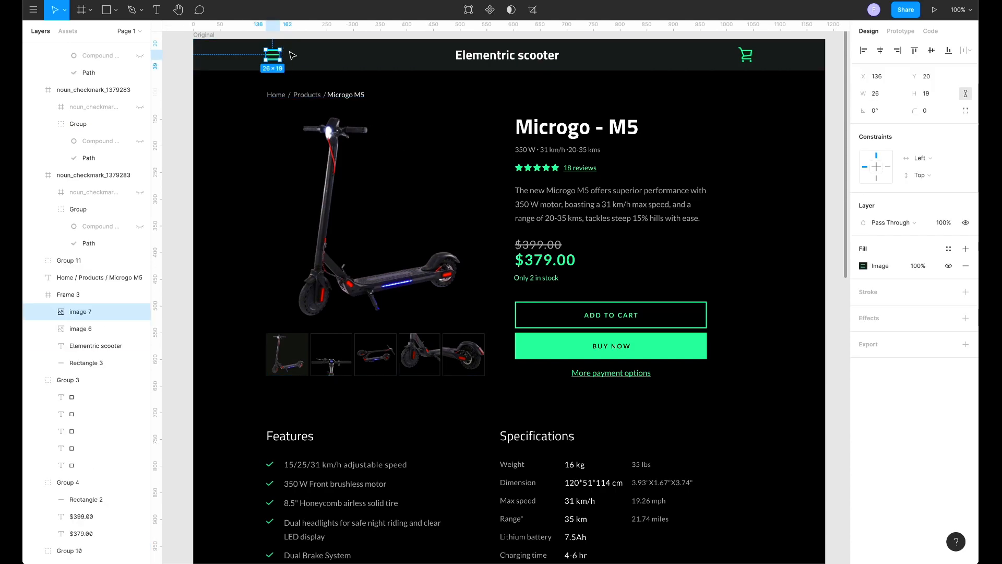
click(504, 59)
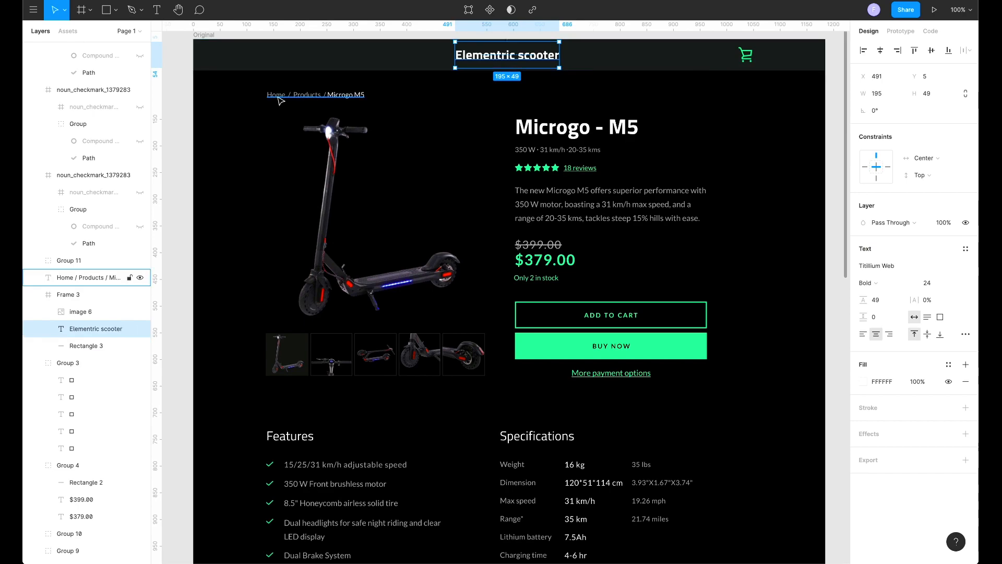
Duplicate the breadcrumb text into the header as three navigation links reading "PRODUCTS", "BLOG" and "CONTACT US"
click(300, 94)
key(ctrl+v)
drag(548, 188, 606, 191)
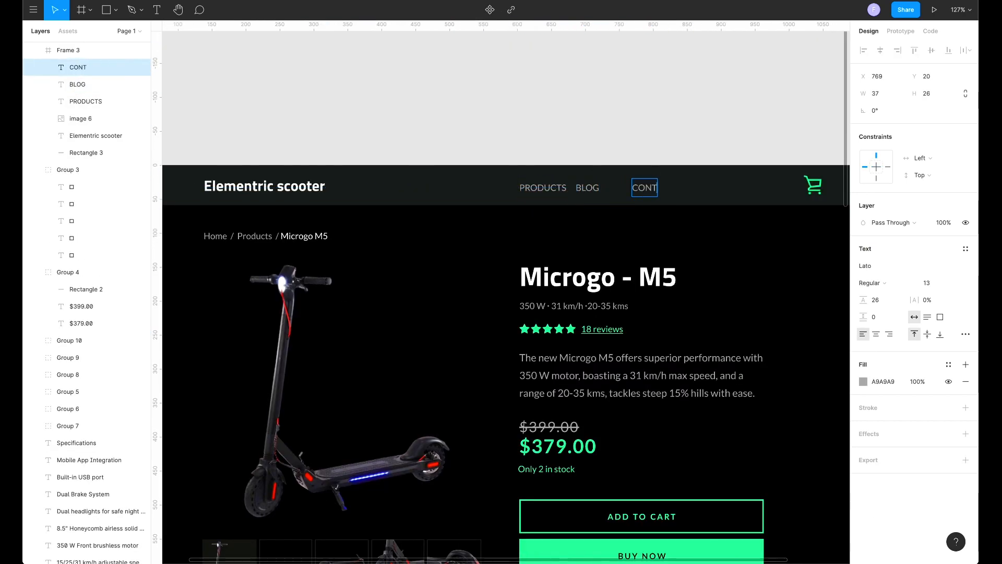
Combine the three header links into an auto layout row and set their text size to 14
key(shift+a)
key(shift+0)
key(ctrl+a)
click(927, 214)
text(14)
key(Return)
Colour the "PRODUCTS" header link white to mark it as the active section
click(616, 130)
double_click(612, 125)
click(866, 313)
click(804, 470)
key(Escape)
Compare the original product page with the redesigned one, from the header down to the features and specifications
drag(766, 250, 748, 215)
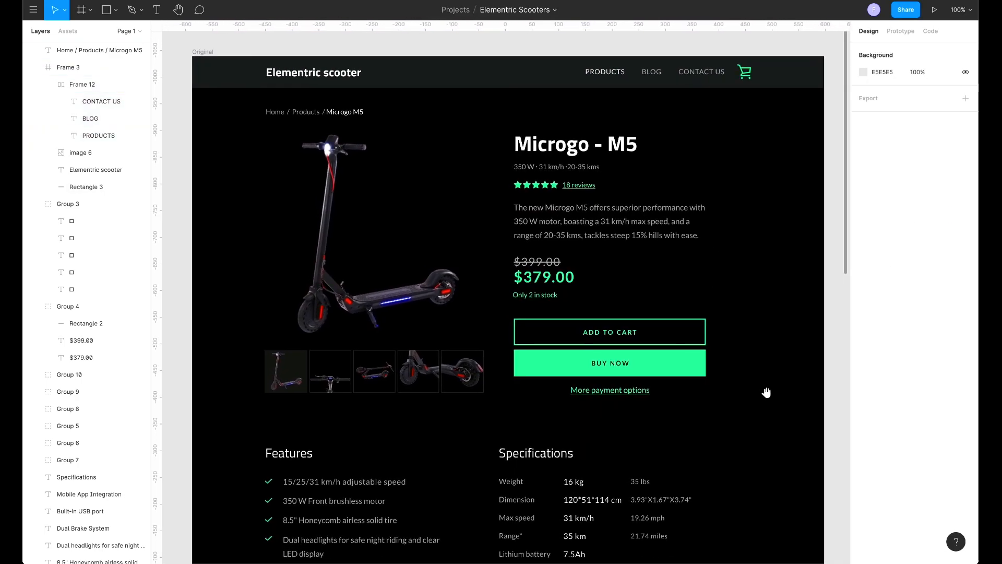
scroll(793, 326, down, 2)
scroll(794, 326, down, 2)
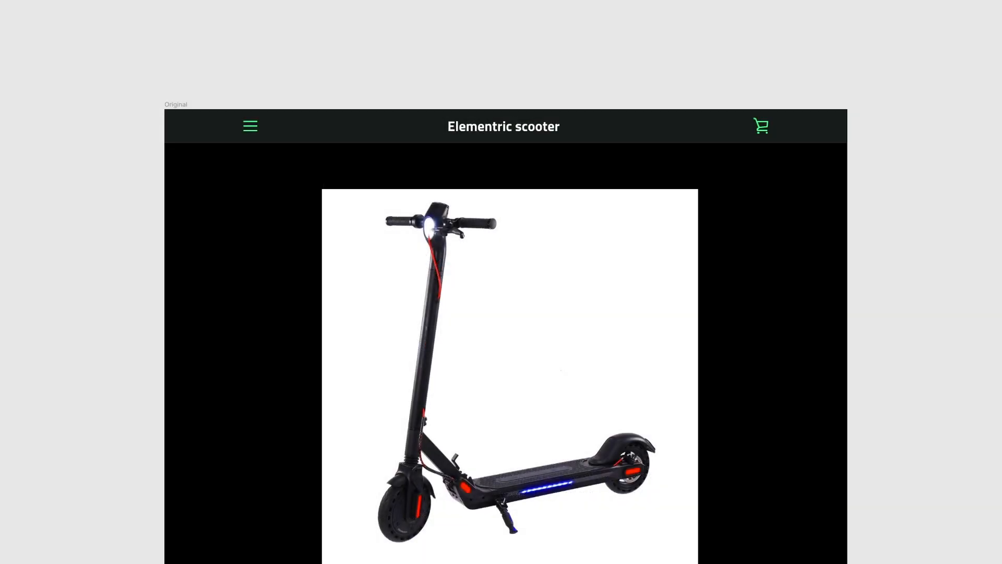
scroll(506, 282, down, 6)
scroll(506, 282, down, 4)
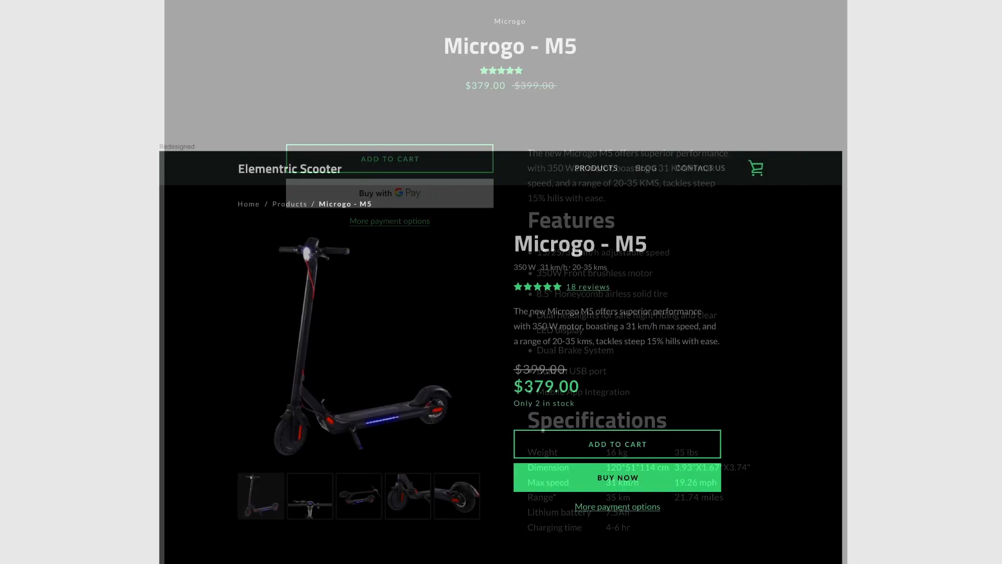
scroll(501, 282, down, 2)
scroll(501, 281, down, 3)
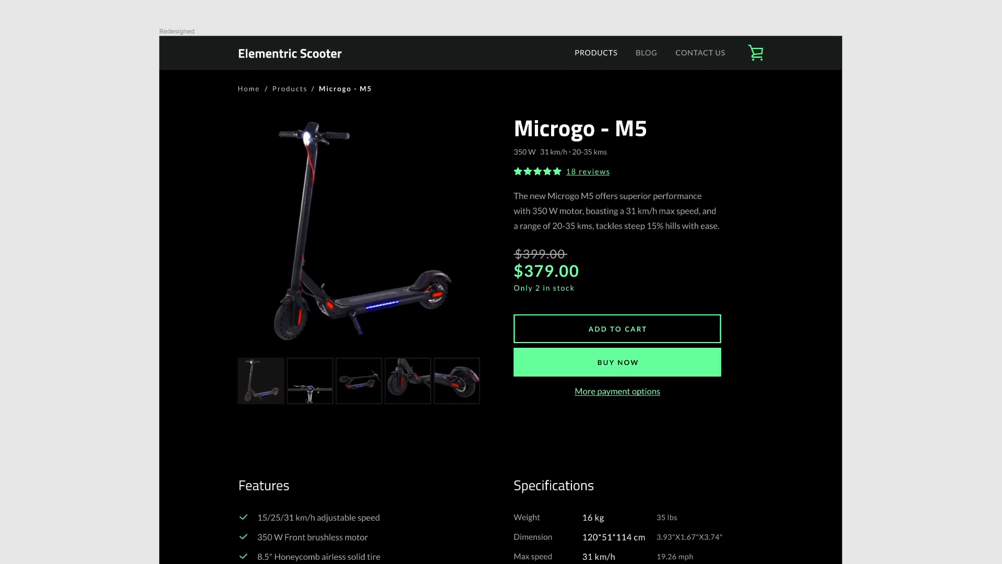
scroll(501, 282, up, 2)
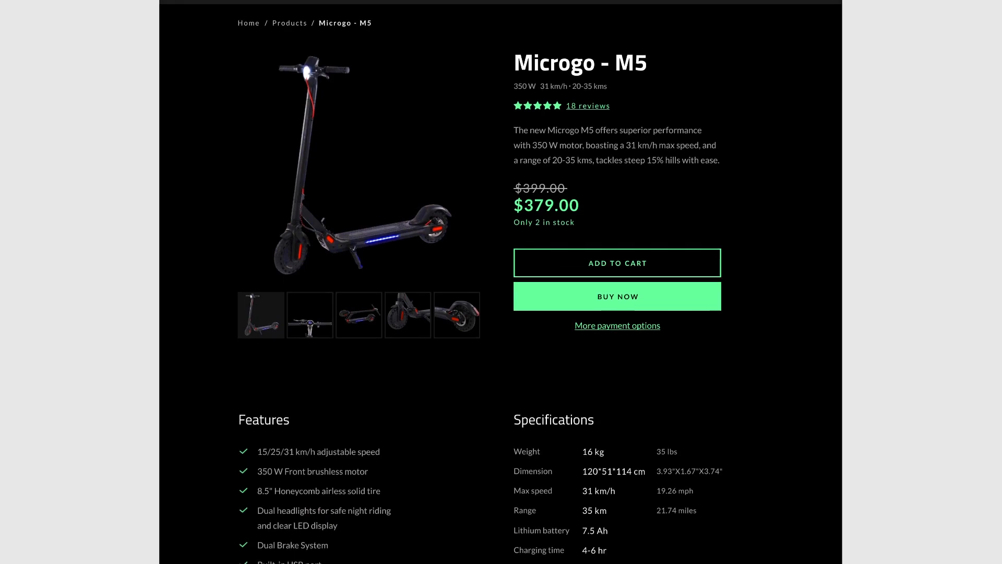
scroll(501, 282, up, 1)
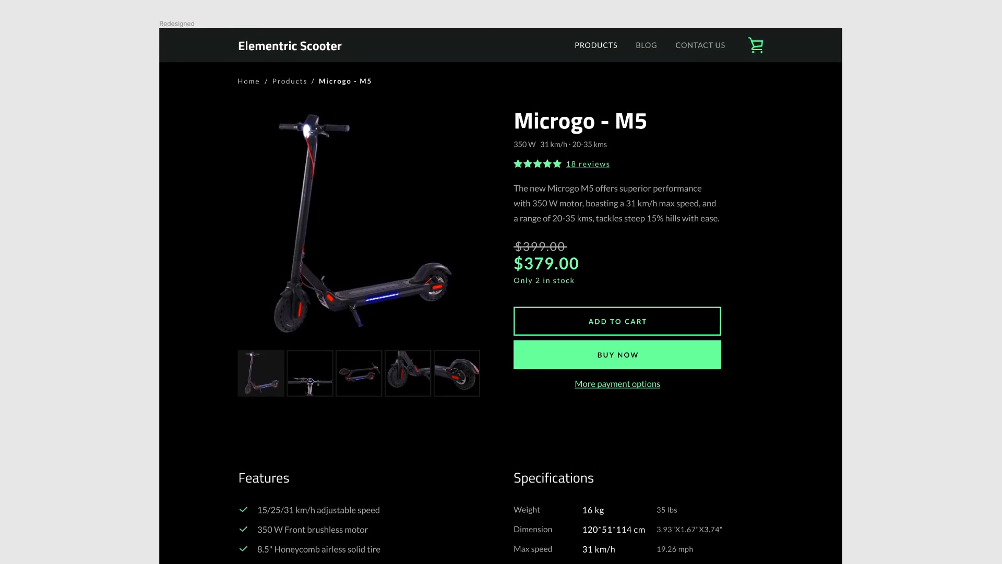